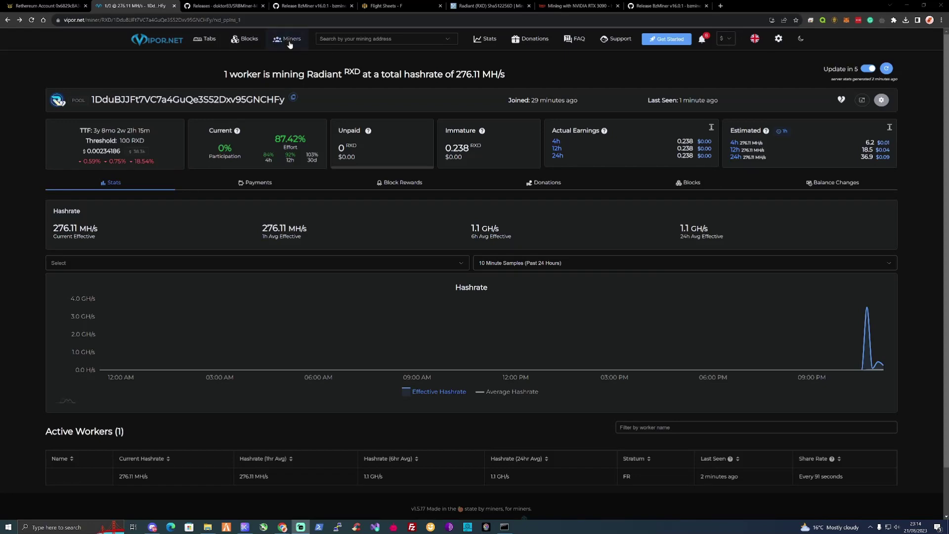
Switch from the Vipor.net stats to the 'Rethereum Account' tab on Mining4People
{"action": "left_click", "coordinate": [49, 4]}
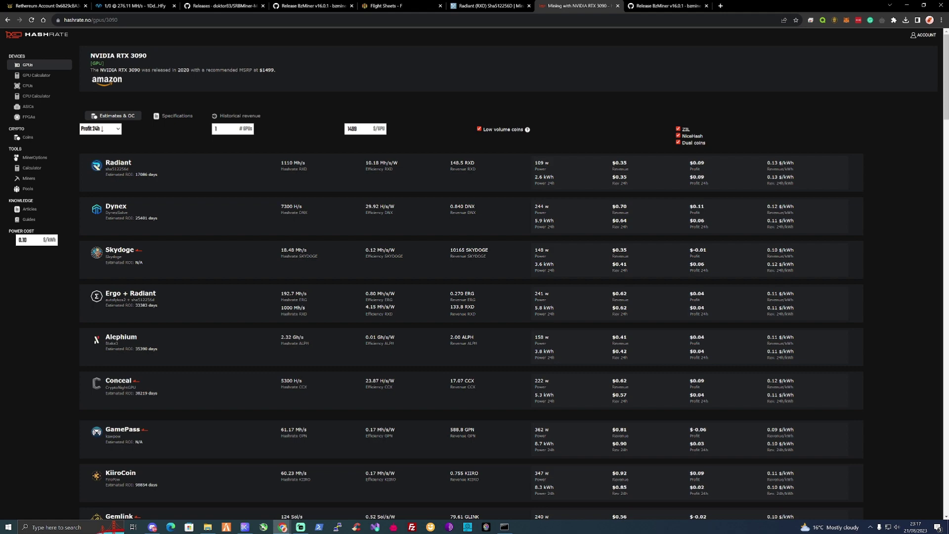
Scroll through the hashrate.no RTX 3090 coin profitability list, then bring up the miner console
{"action": "scroll", "coordinate": [247, 98], "scroll_direction": "down", "scroll_amount": 4}
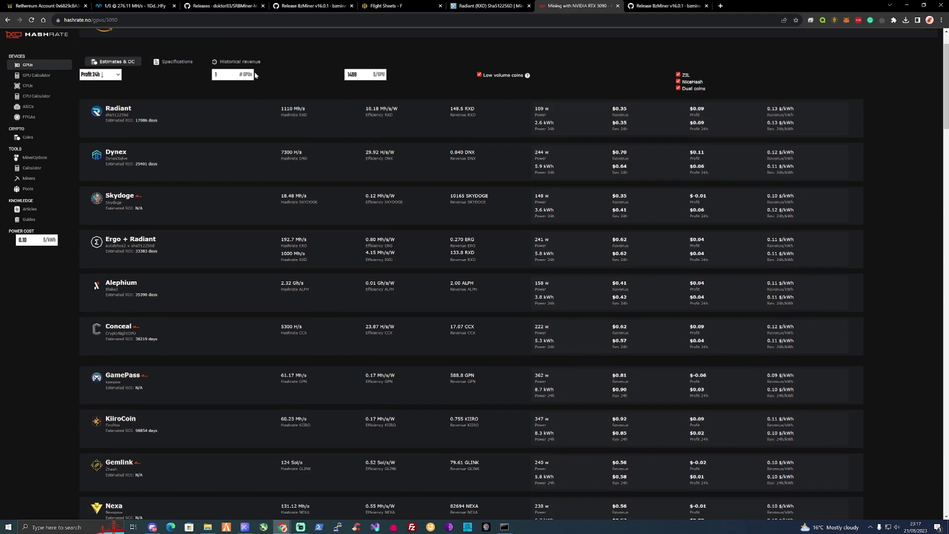
{"action": "scroll", "coordinate": [257, 97], "scroll_direction": "down", "scroll_amount": 2}
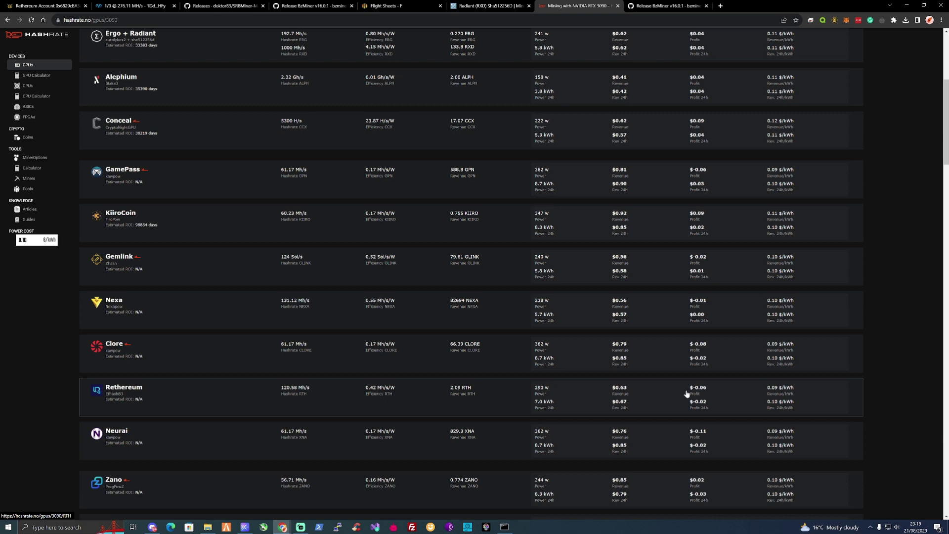
{"action": "scroll", "coordinate": [671, 392], "scroll_direction": "up", "scroll_amount": 3}
{"action": "scroll", "coordinate": [472, 350], "scroll_direction": "up", "scroll_amount": 3}
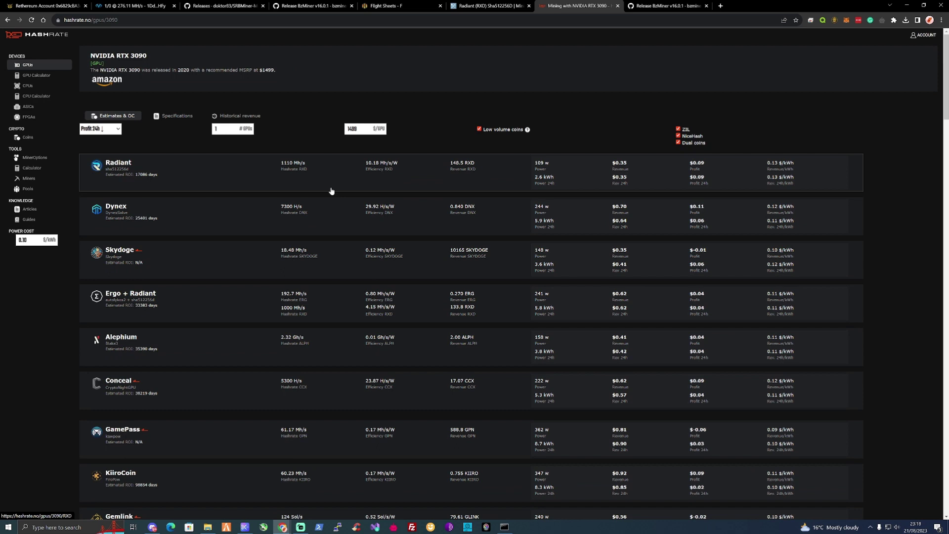
{"action": "scroll", "coordinate": [311, 245], "scroll_direction": "down", "scroll_amount": 3}
{"action": "scroll", "coordinate": [315, 282], "scroll_direction": "up", "scroll_amount": 2}
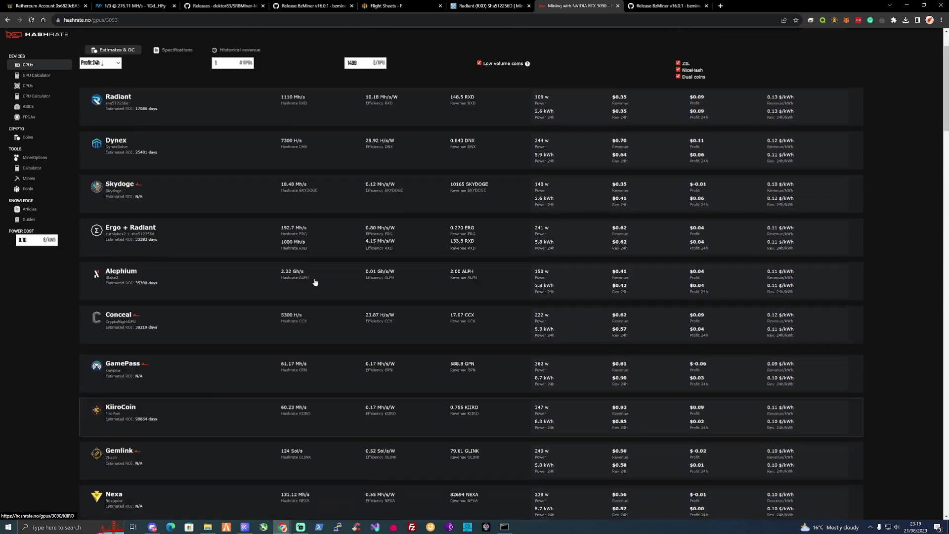
{"action": "scroll", "coordinate": [315, 283], "scroll_direction": "up", "scroll_amount": 1}
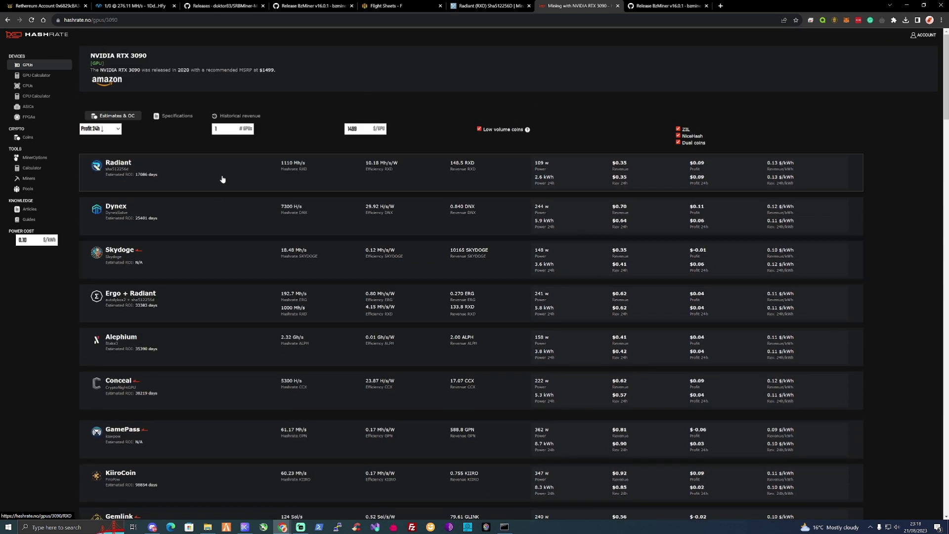
{"action": "scroll", "coordinate": [222, 179], "scroll_direction": "down", "scroll_amount": 6}
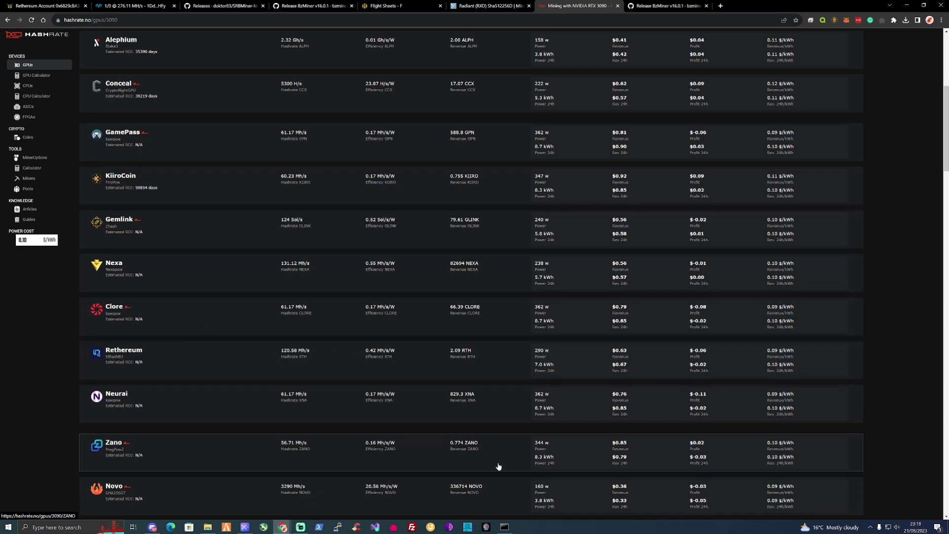
{"action": "left_click", "coordinate": [504, 526]}
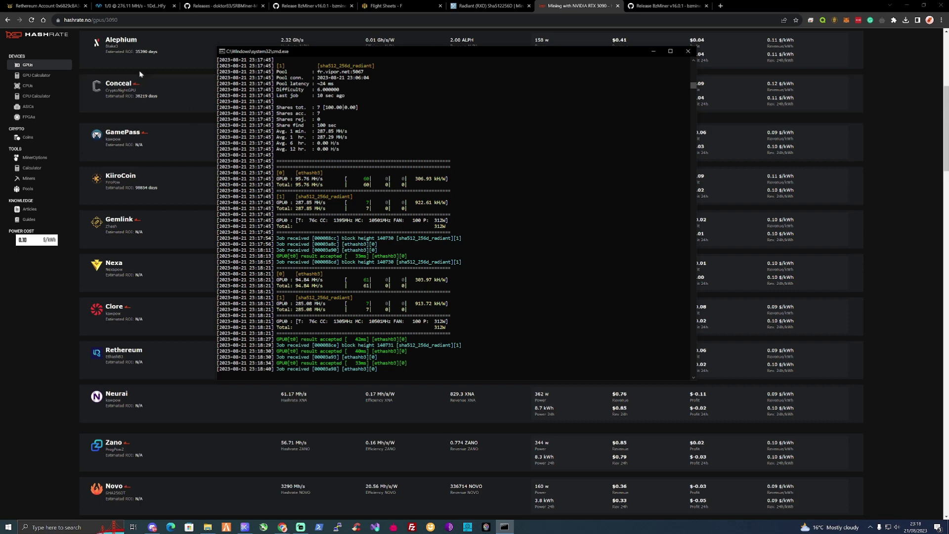
Return to the Rethereum account page and open then dismiss the MetaMask unlock prompt twice
{"action": "left_click", "coordinate": [57, 6]}
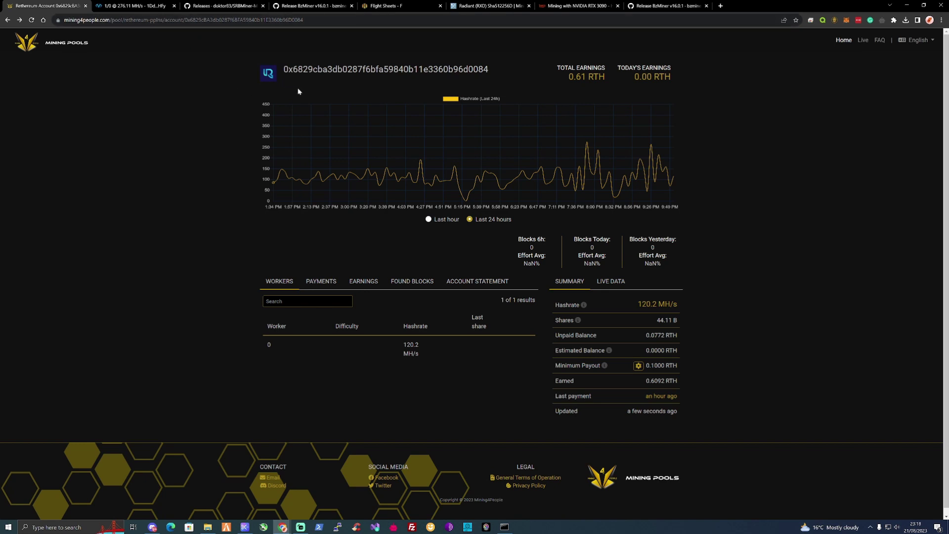
{"action": "left_click", "coordinate": [846, 22]}
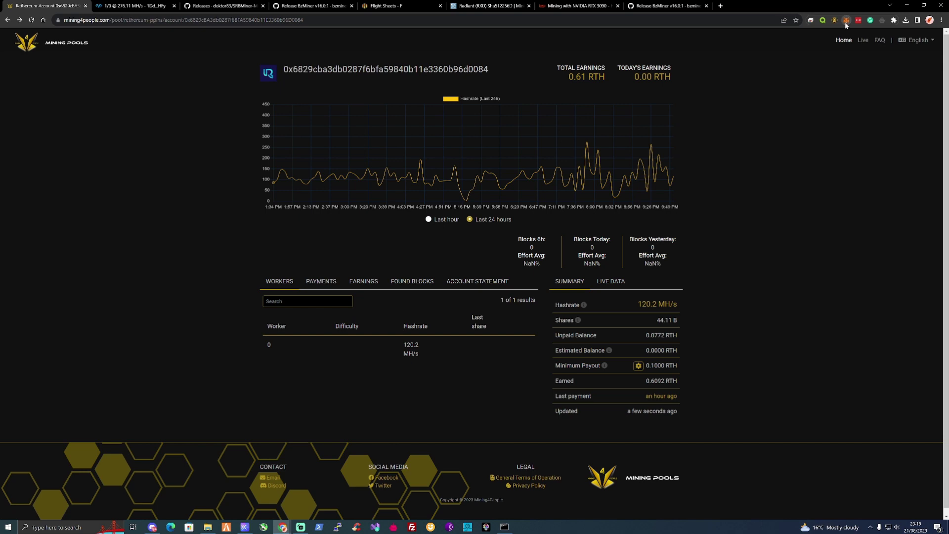
{"action": "left_click", "coordinate": [882, 156]}
{"action": "left_click", "coordinate": [846, 20]}
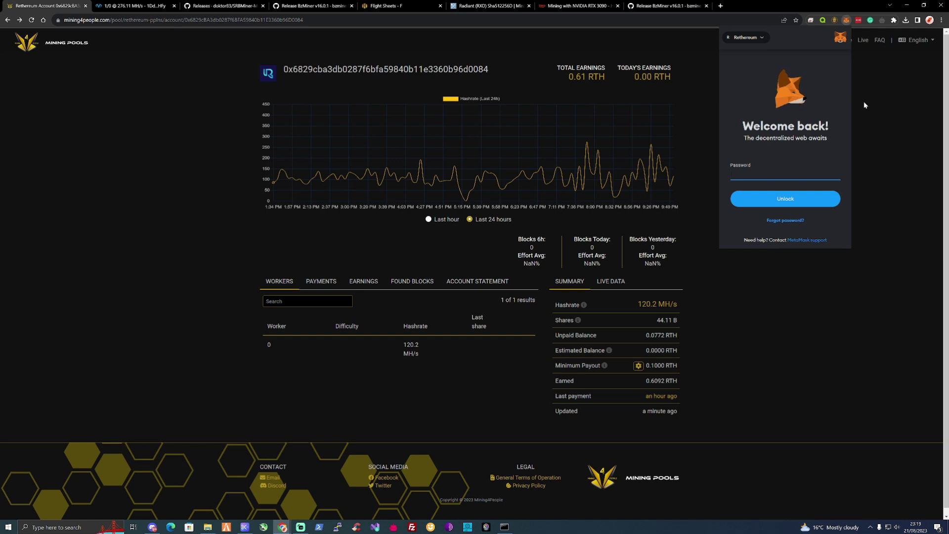
{"action": "left_click", "coordinate": [664, 93]}
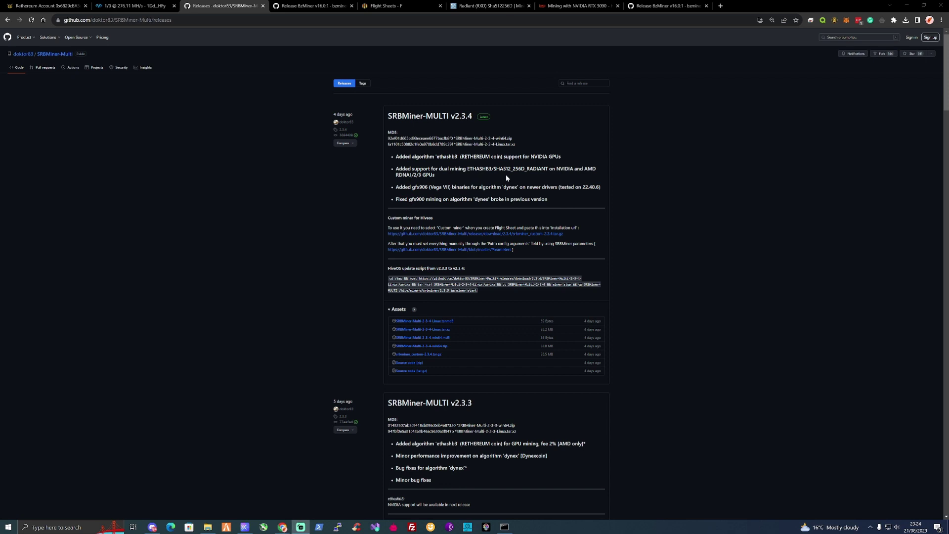
{"action": "left_click_drag", "start_coordinate": [398, 169], "coordinate": [508, 169]}
{"action": "left_click", "coordinate": [311, 6]}
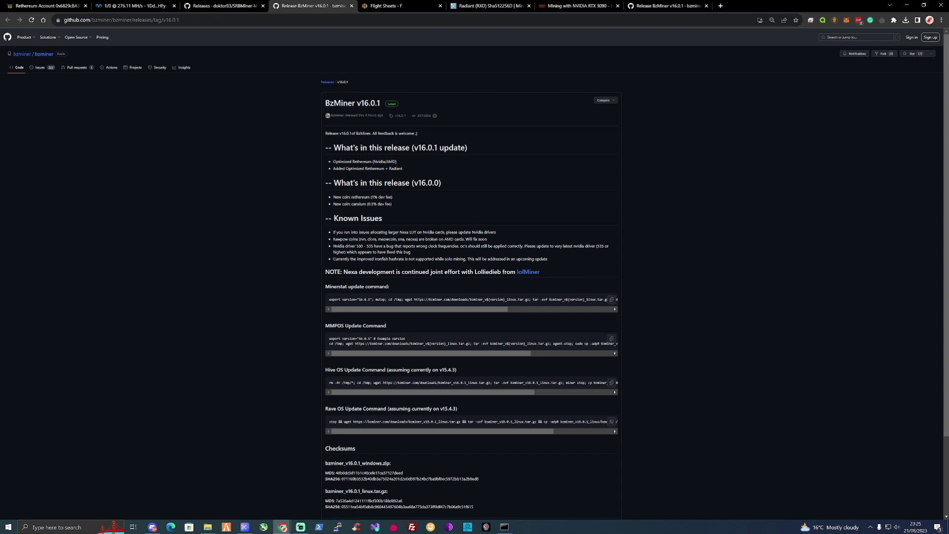
{"action": "left_click_drag", "start_coordinate": [324, 102], "coordinate": [368, 103]}
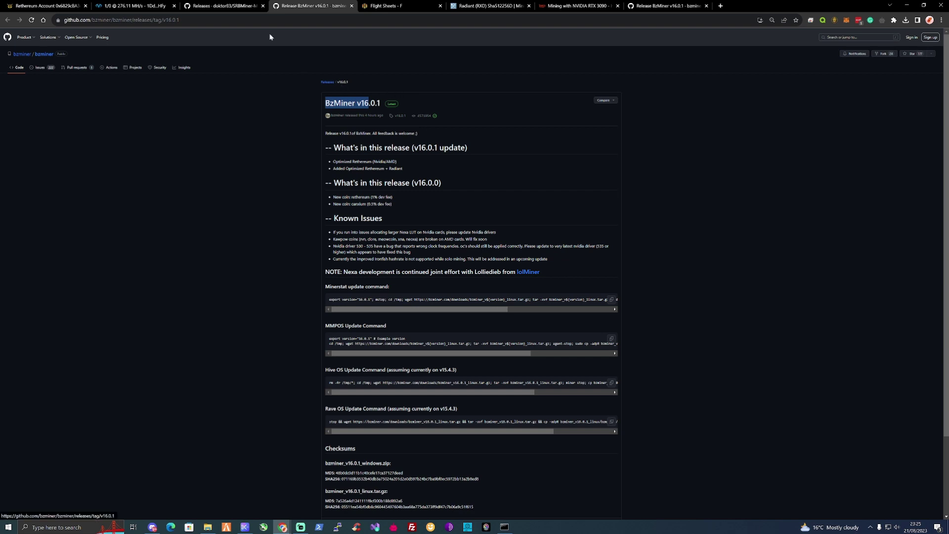
{"action": "left_click", "coordinate": [225, 5]}
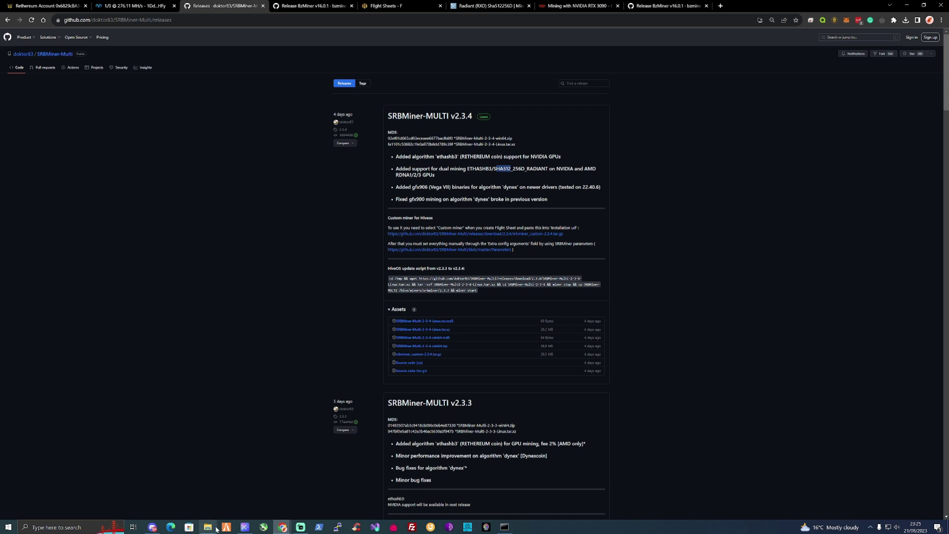
Edit the 'rth radiant' batch file in a widened Notepad to show its command, then view the miner console
{"action": "left_click", "coordinate": [216, 530]}
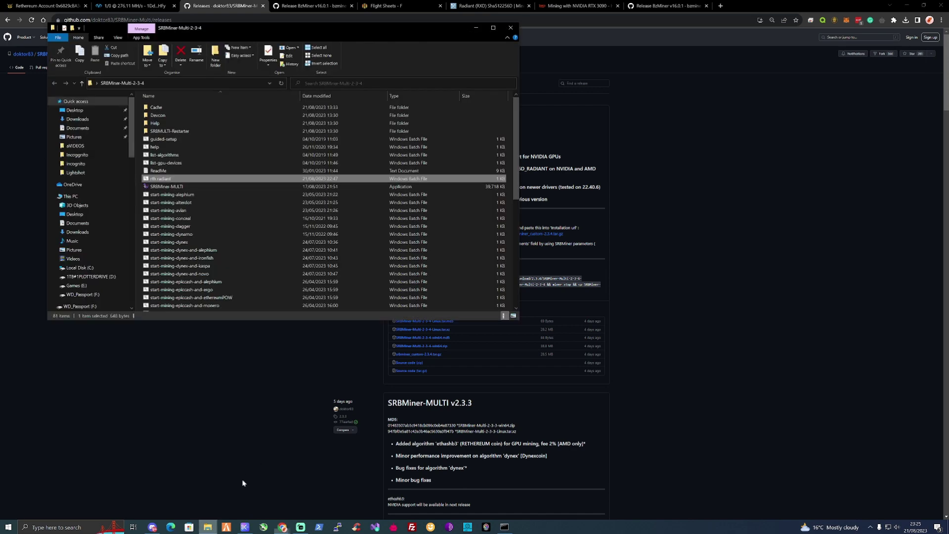
{"action": "right_click", "coordinate": [168, 183]}
{"action": "left_click", "coordinate": [188, 196]}
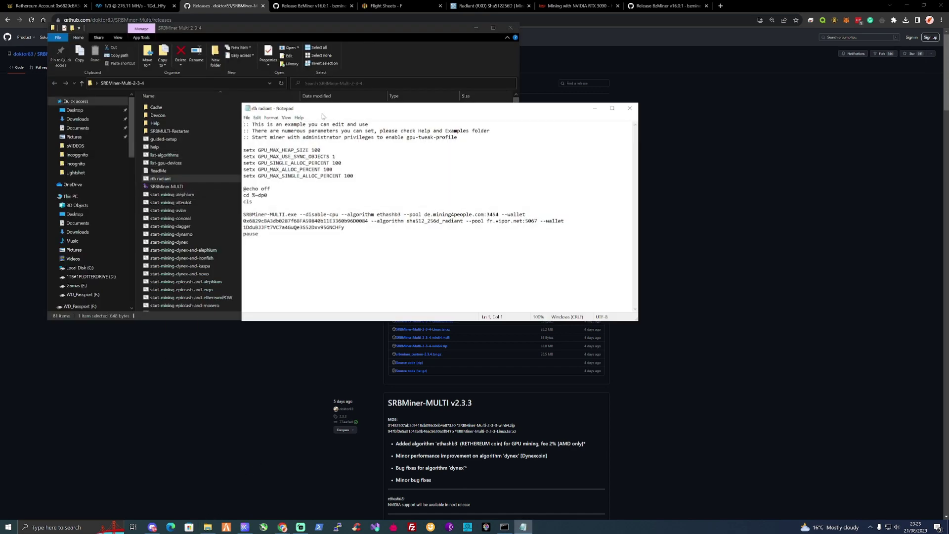
{"action": "left_click_drag", "start_coordinate": [322, 109], "coordinate": [397, 167]}
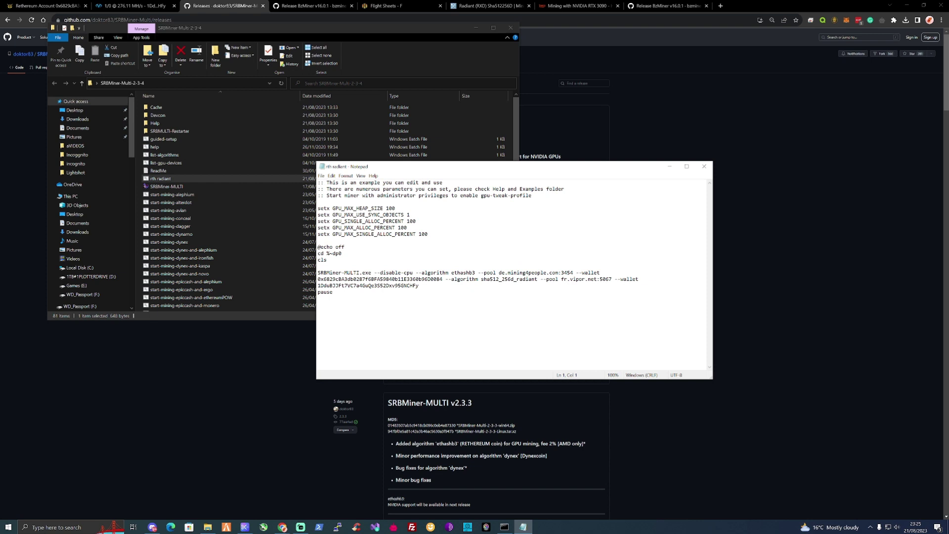
{"action": "left_click_drag", "start_coordinate": [713, 376], "coordinate": [775, 379]}
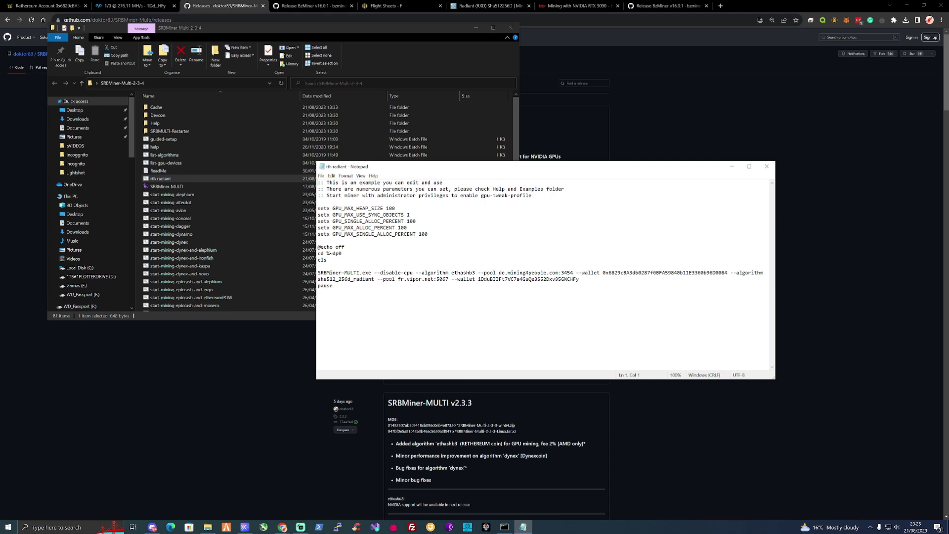
{"action": "left_click", "coordinate": [509, 524]}
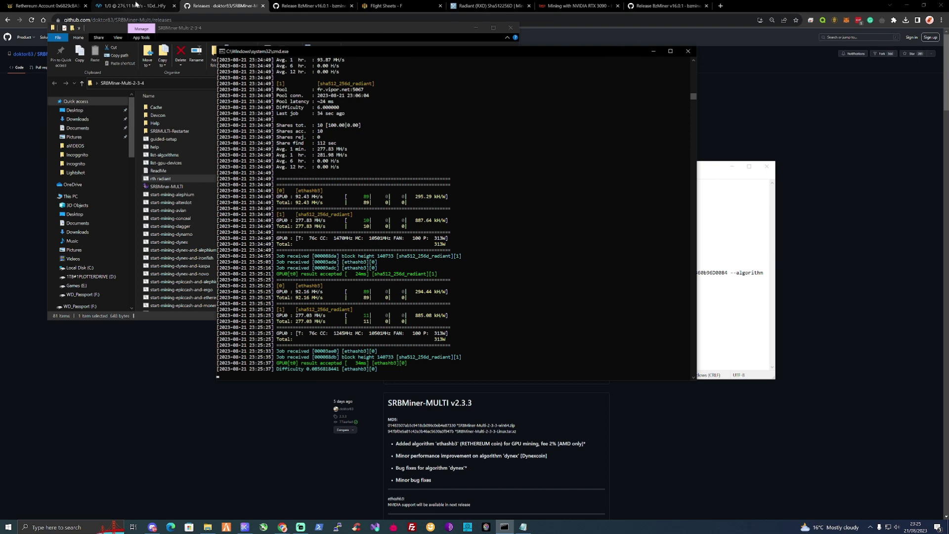
On Vipor.net's Radiant stats, highlight the 0.416 RXD immature balance and the 24h estimate line
{"action": "left_click", "coordinate": [134, 5]}
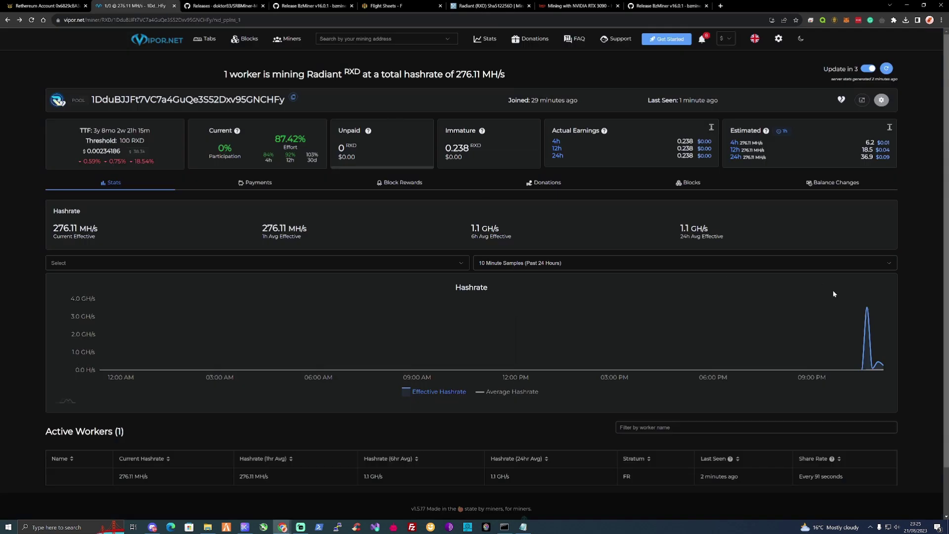
{"action": "mouse_move", "coordinate": [863, 311]}
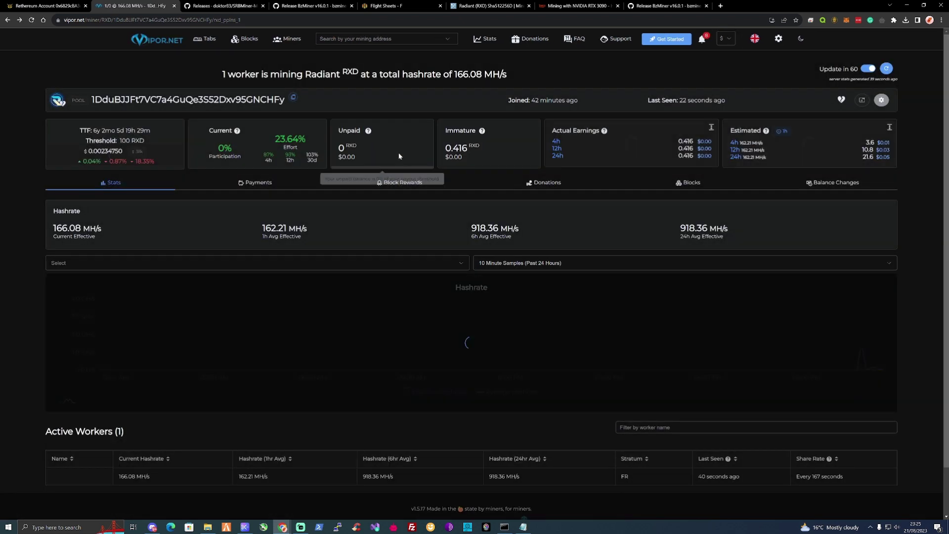
{"action": "double_click", "coordinate": [454, 151]}
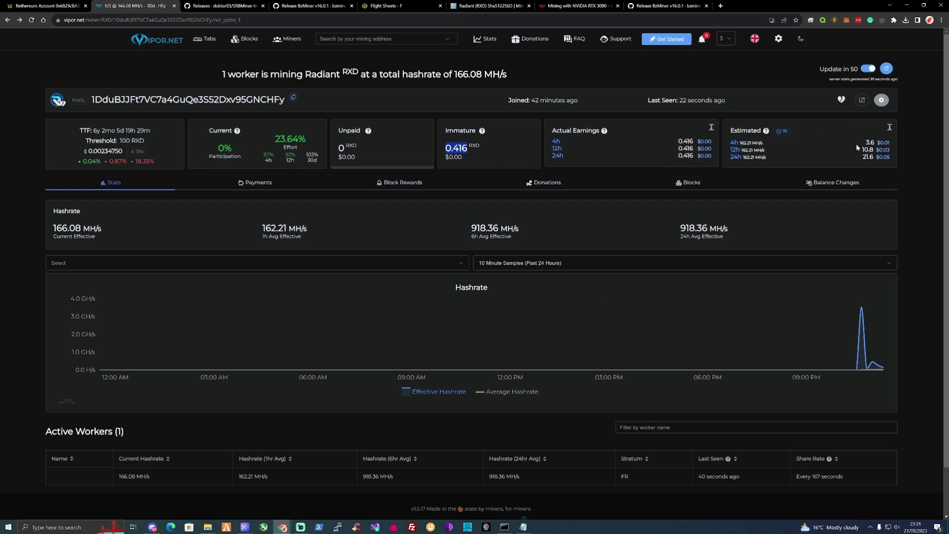
{"action": "double_click", "coordinate": [735, 156]}
{"action": "left_click", "coordinate": [840, 155], "text": "shift"}
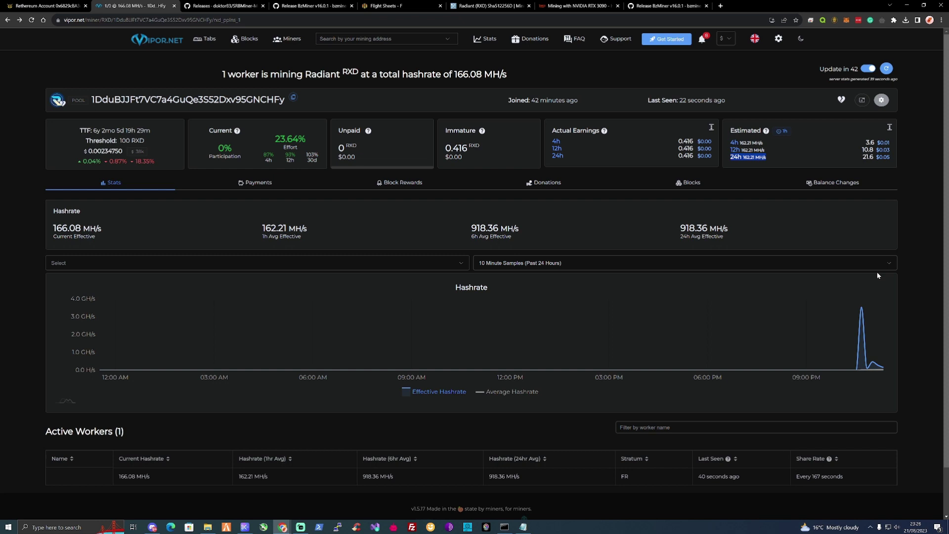
Refresh the Mining4People Rethereum account page and show the last-24-hours hashrate chart
{"action": "mouse_move", "coordinate": [860, 309]}
{"action": "mouse_move", "coordinate": [765, 133]}
{"action": "left_click", "coordinate": [57, 8]}
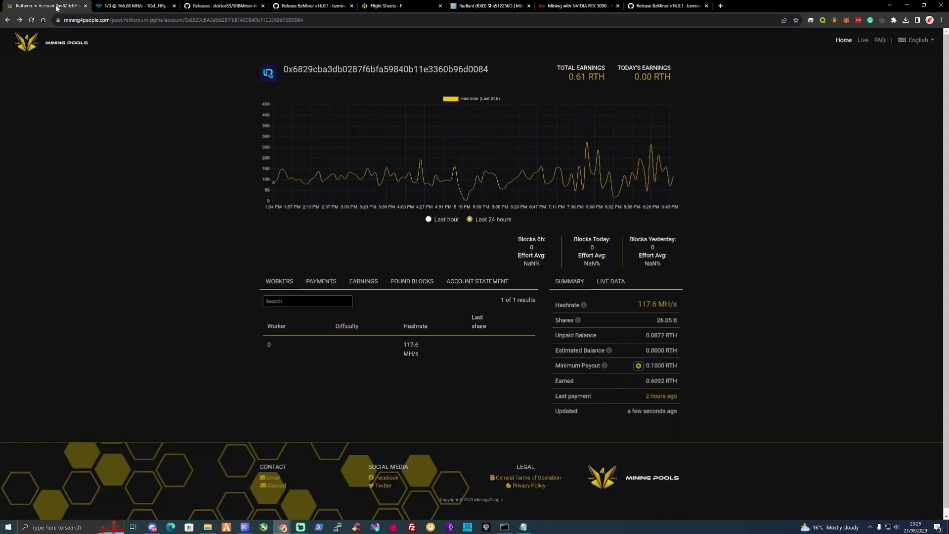
{"action": "left_click", "coordinate": [30, 20]}
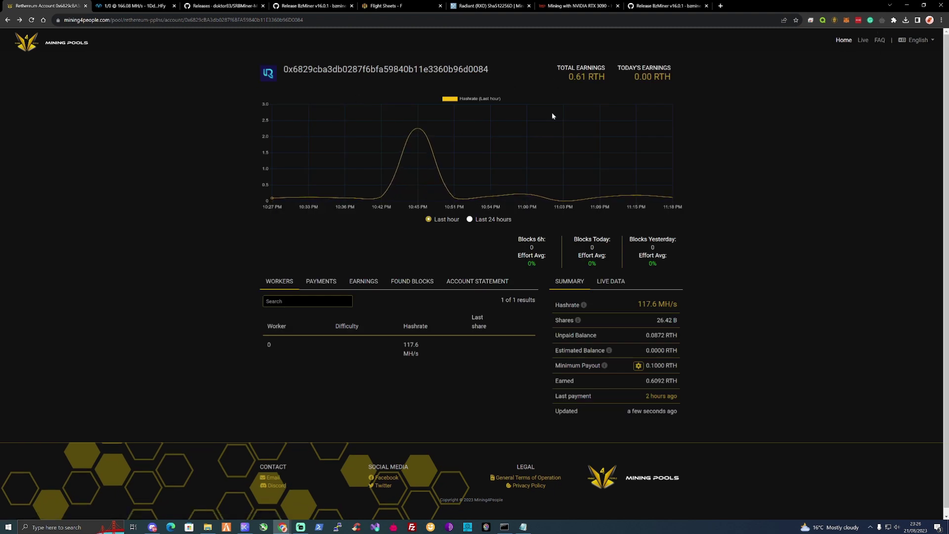
{"action": "left_click", "coordinate": [469, 219]}
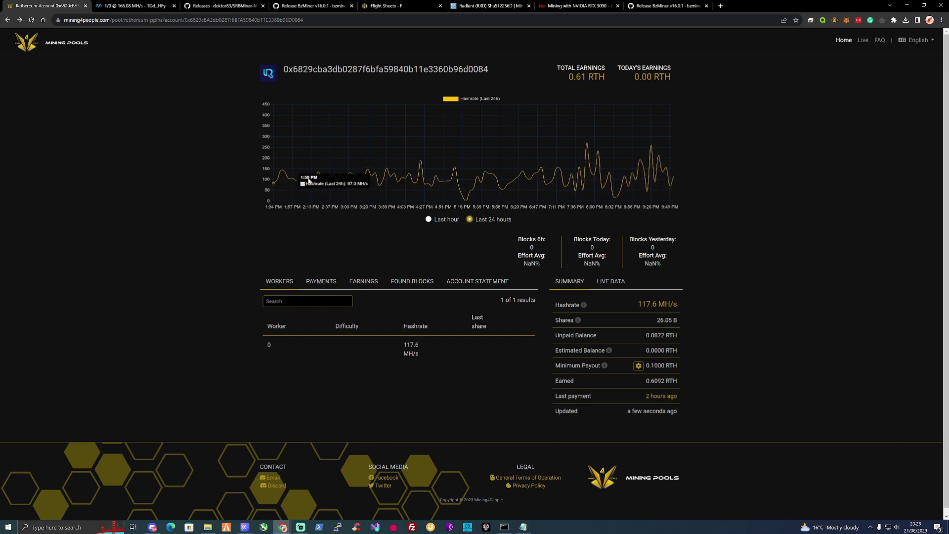
Unlock MetaMask with the wallet password to check the 0.6092 RTH (£0.27) balance, then return to Vipor.net
{"action": "left_click", "coordinate": [846, 20]}
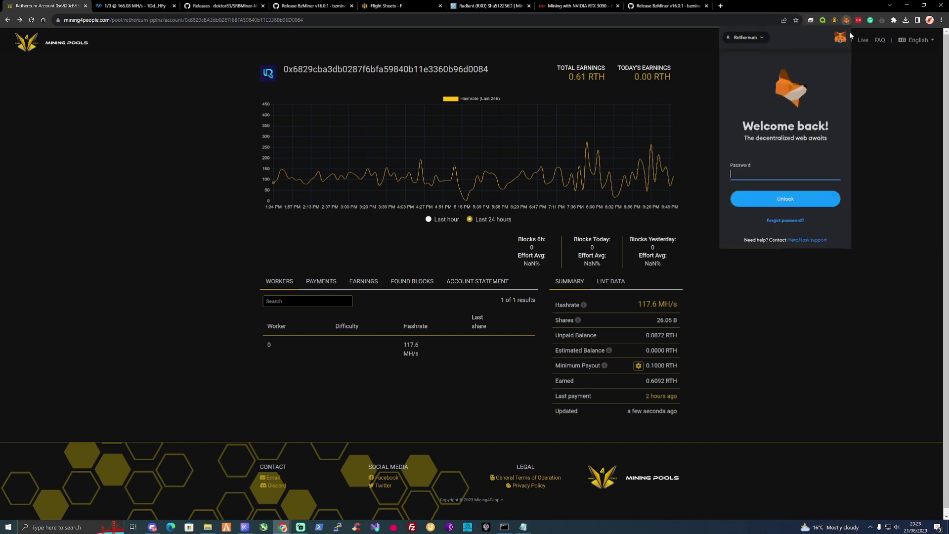
{"action": "type", "text": "•••••••••••••"}
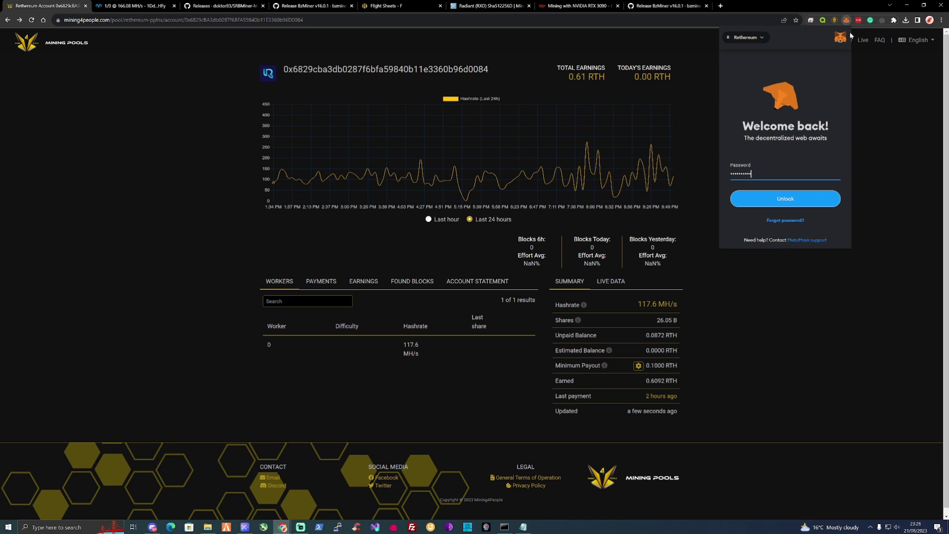
{"action": "key", "text": "Return"}
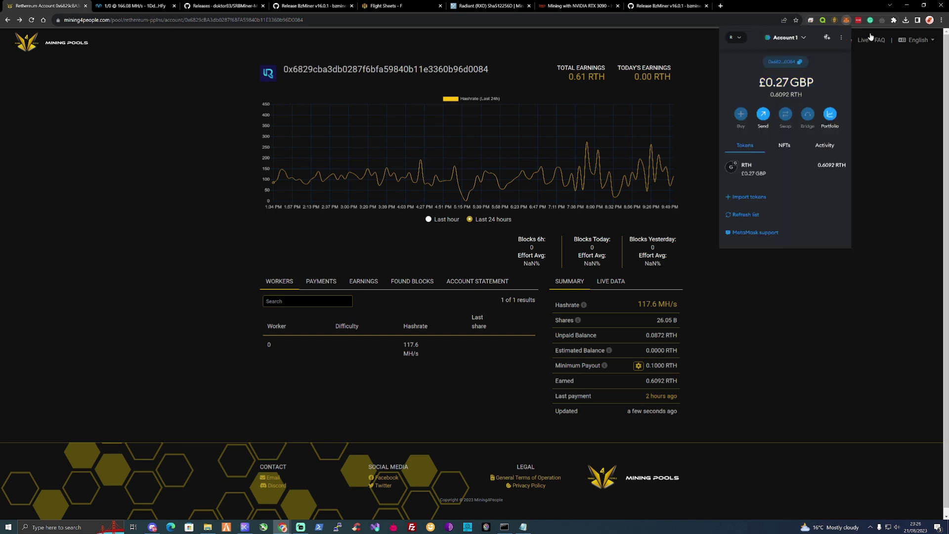
{"action": "left_click_drag", "start_coordinate": [765, 82], "coordinate": [786, 97]}
{"action": "left_click", "coordinate": [787, 98]}
{"action": "left_click", "coordinate": [863, 169]}
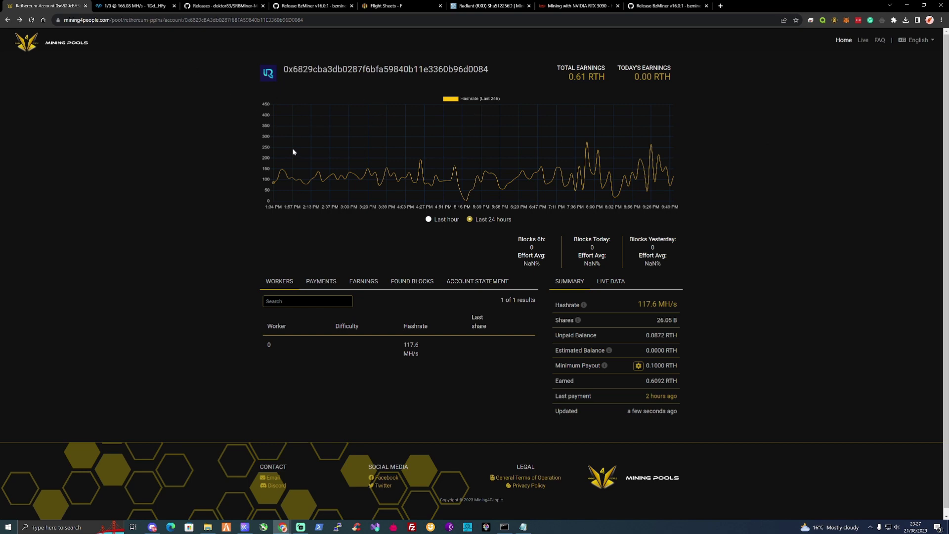
{"action": "left_click", "coordinate": [132, 4]}
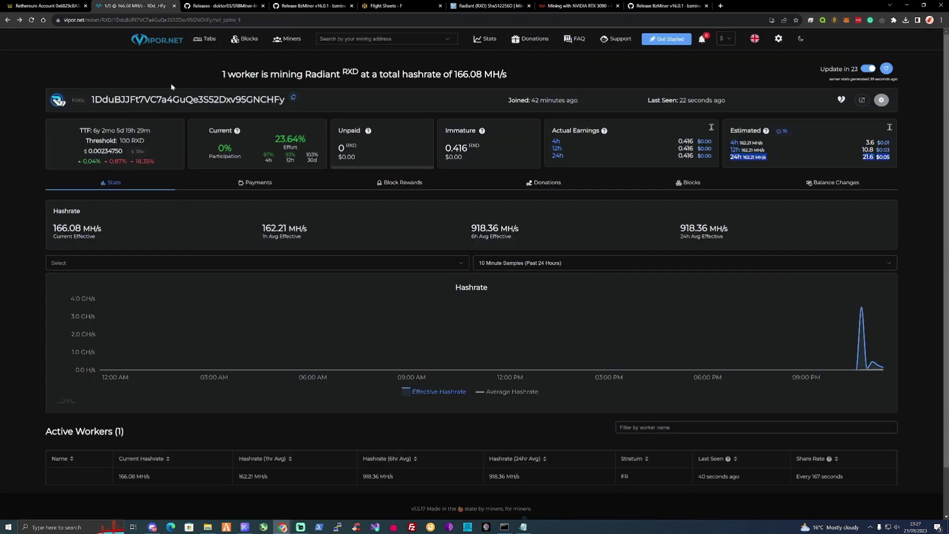
Compare Vipor.net's Radiant hashrate with the miner console and the 'rth radiant' Notepad command
{"action": "scroll", "coordinate": [344, 200], "scroll_direction": "down", "scroll_amount": 1}
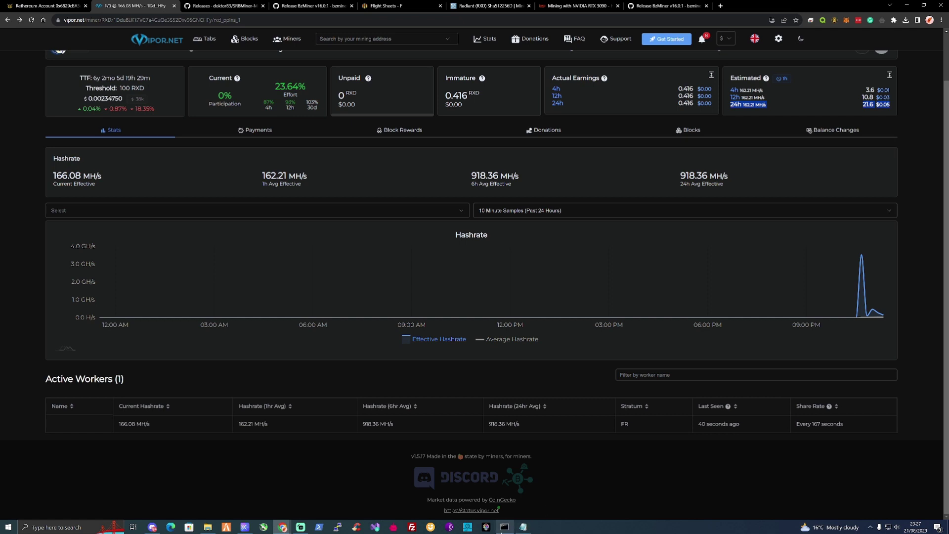
{"action": "left_click", "coordinate": [503, 528]}
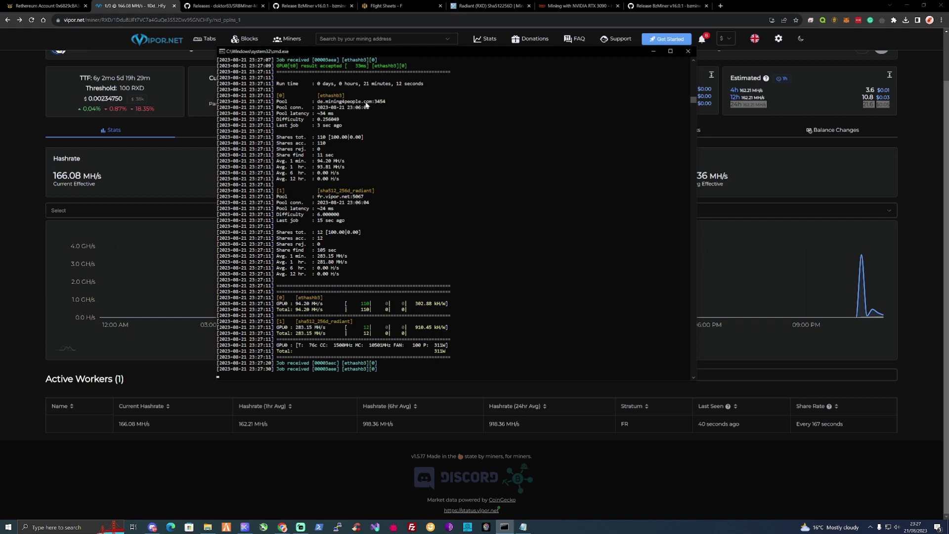
{"action": "scroll", "coordinate": [382, 227], "scroll_direction": "up", "scroll_amount": 8}
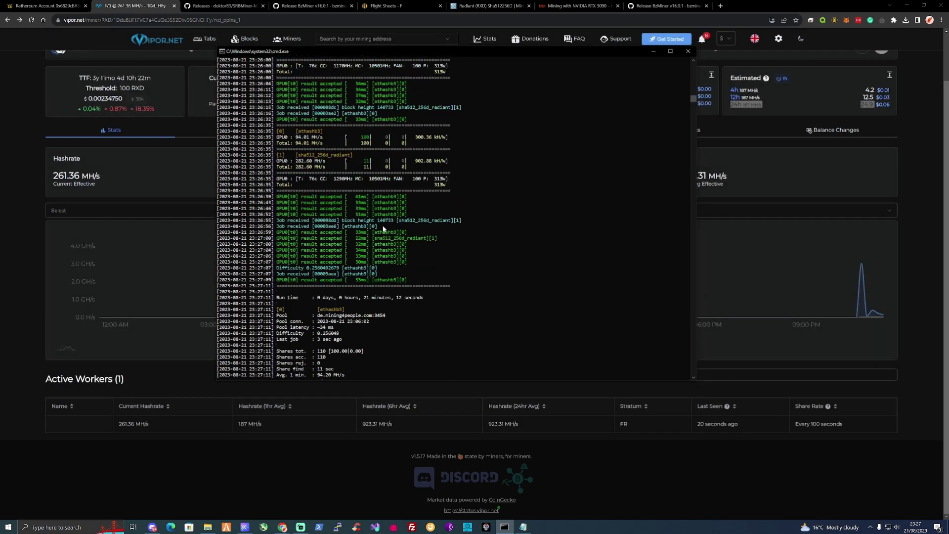
{"action": "scroll", "coordinate": [384, 228], "scroll_direction": "down", "scroll_amount": 5}
{"action": "scroll", "coordinate": [383, 229], "scroll_direction": "up", "scroll_amount": 6}
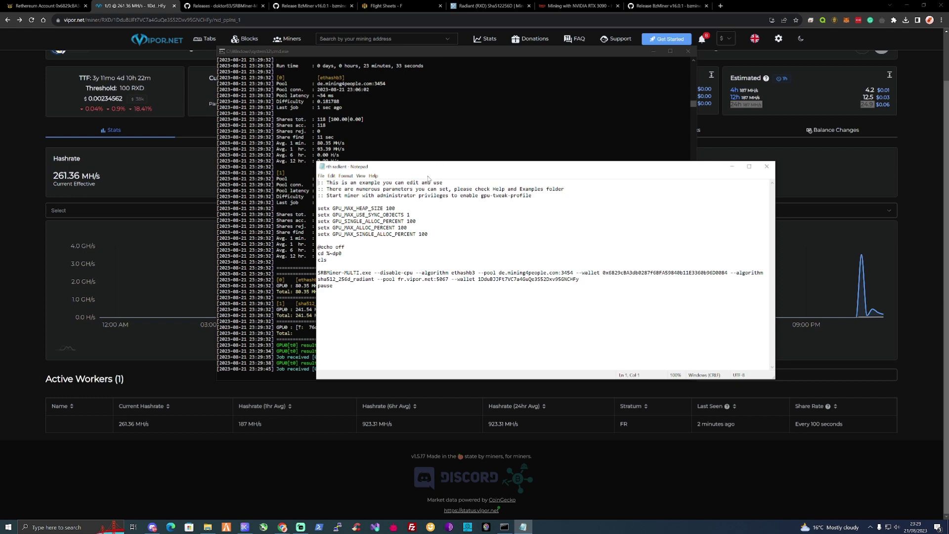
{"action": "left_click_drag", "start_coordinate": [428, 168], "coordinate": [425, 179]}
On HiveOS Flight Sheets, set coin RTH with the RTH wallet and open the New Wallet form
{"action": "left_click", "coordinate": [396, 6]}
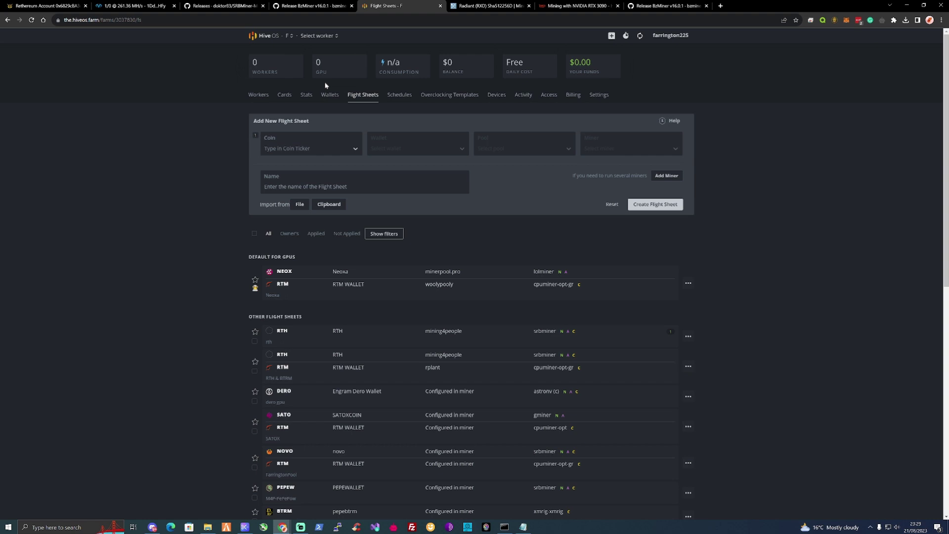
{"action": "left_click", "coordinate": [304, 143]}
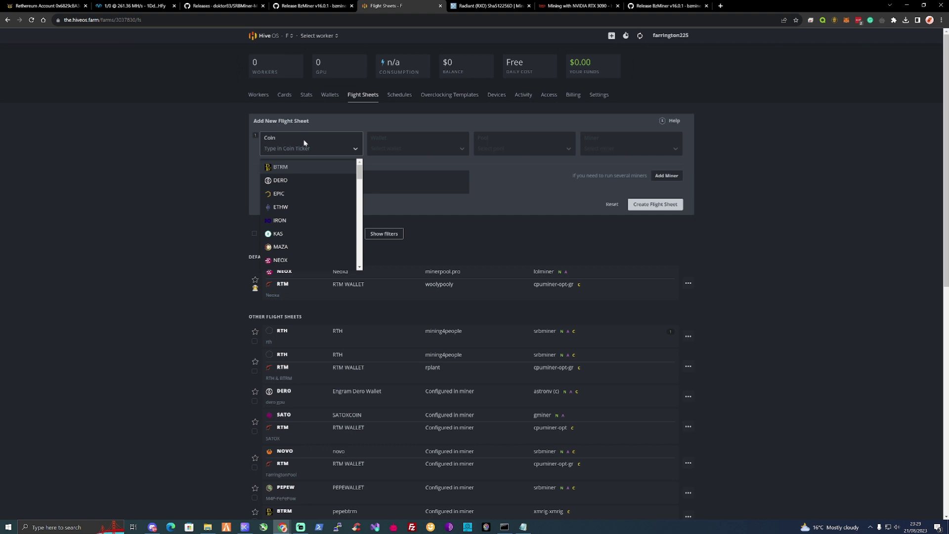
{"action": "type", "text": "rth"}
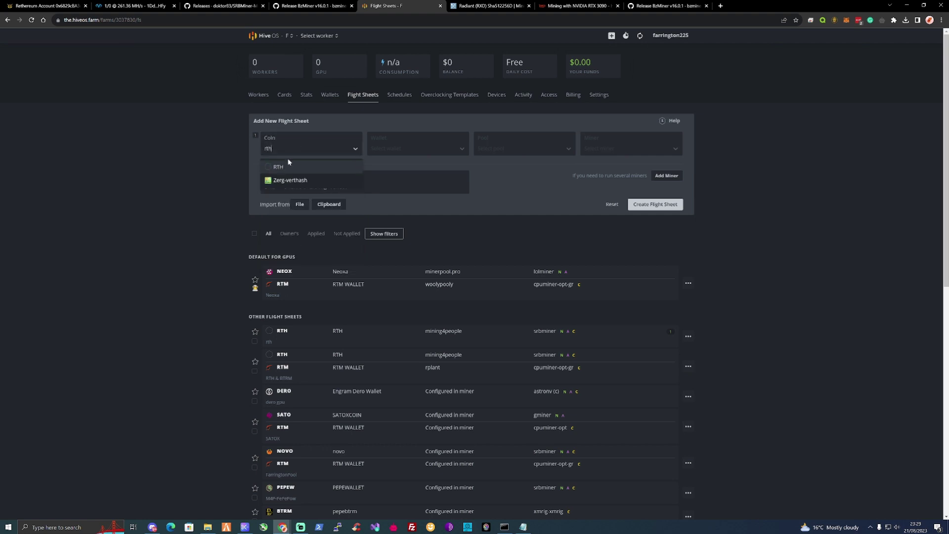
{"action": "key", "text": "Return"}
{"action": "left_click", "coordinate": [393, 147]}
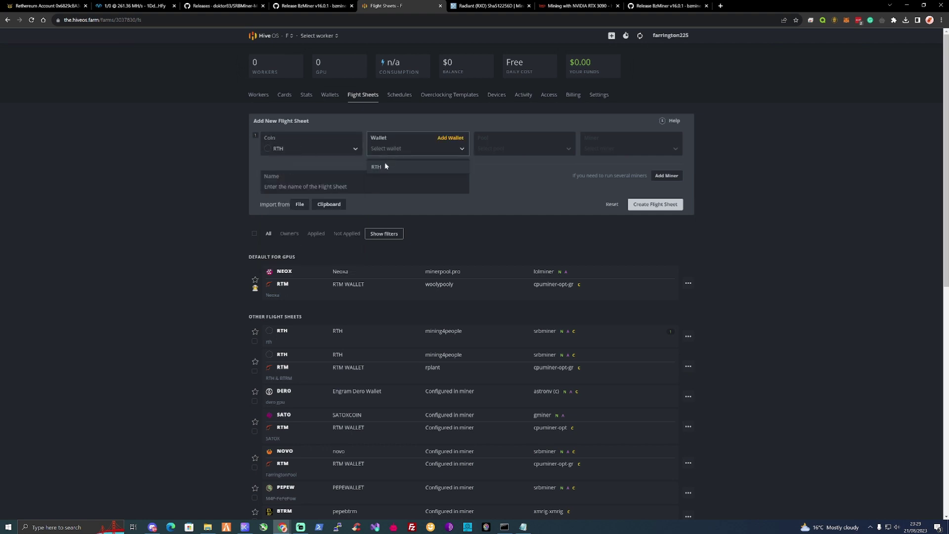
{"action": "left_click", "coordinate": [384, 168]}
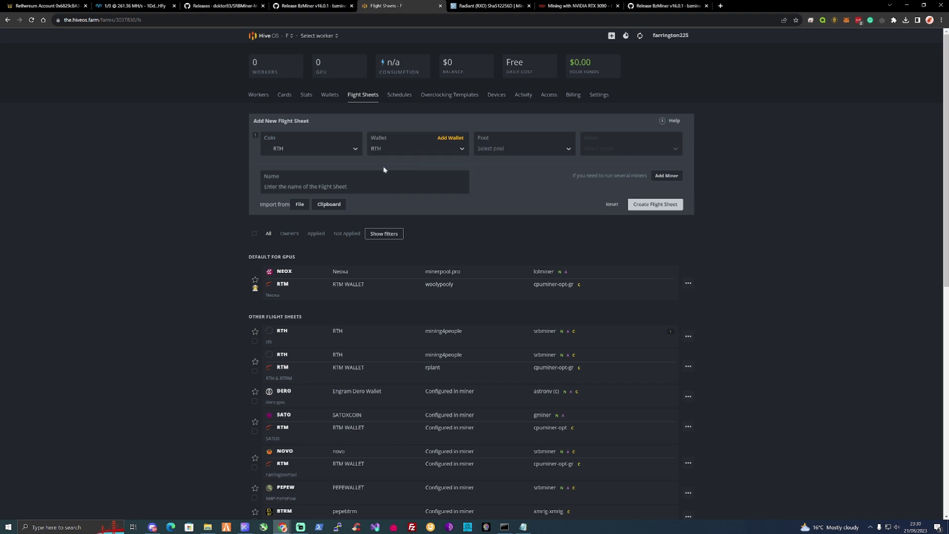
{"action": "left_click", "coordinate": [450, 138]}
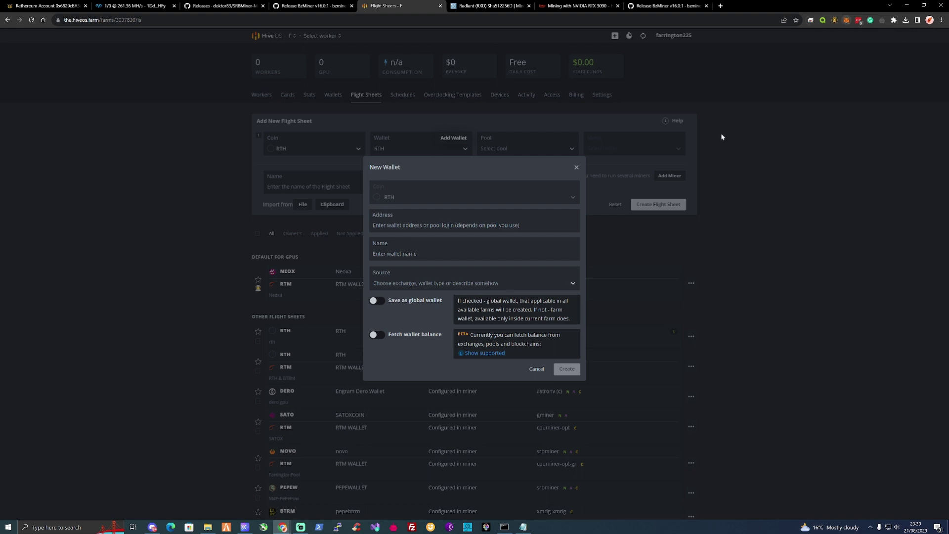
Close the New Wallet form and set the pool to mining4people's Germany LOW server
{"action": "left_click", "coordinate": [434, 226]}
{"action": "left_click", "coordinate": [576, 167]}
{"action": "left_click", "coordinate": [503, 154]}
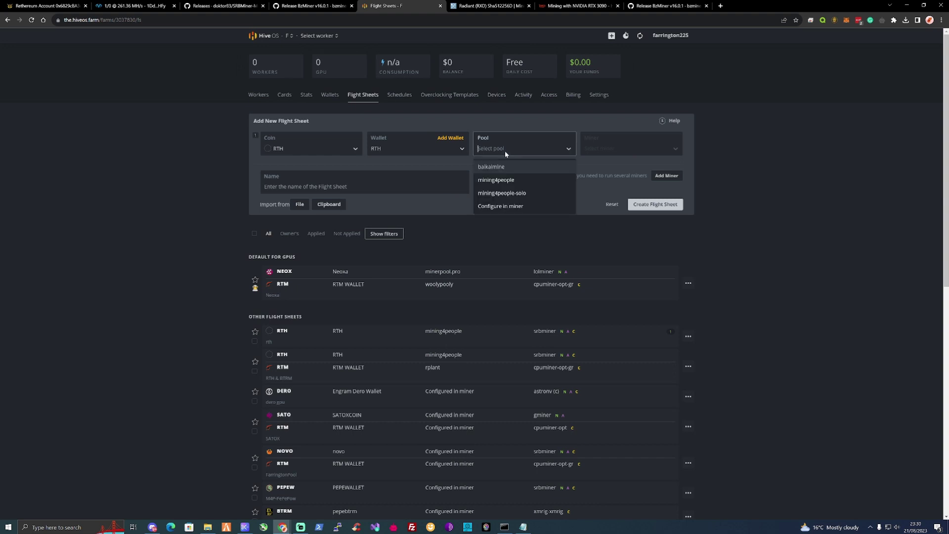
{"action": "left_click", "coordinate": [509, 181]}
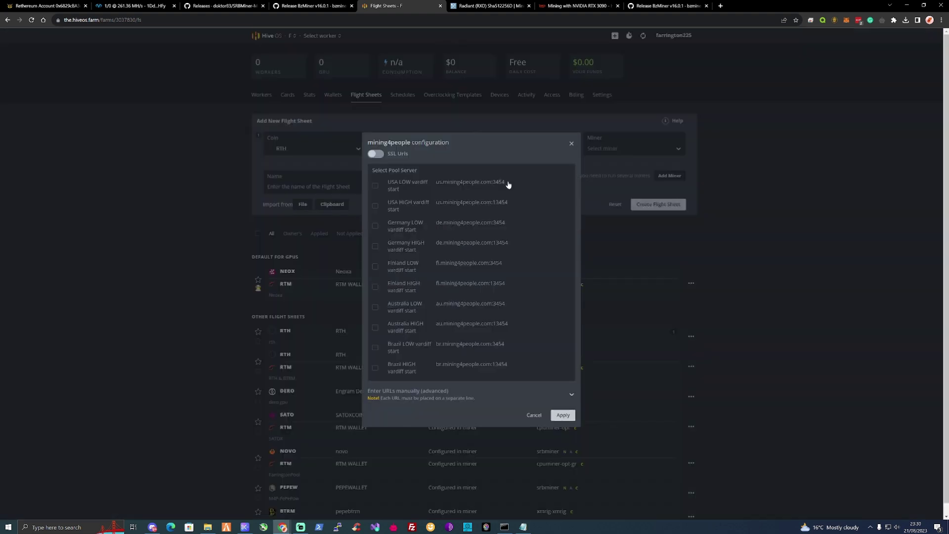
{"action": "left_click", "coordinate": [376, 228]}
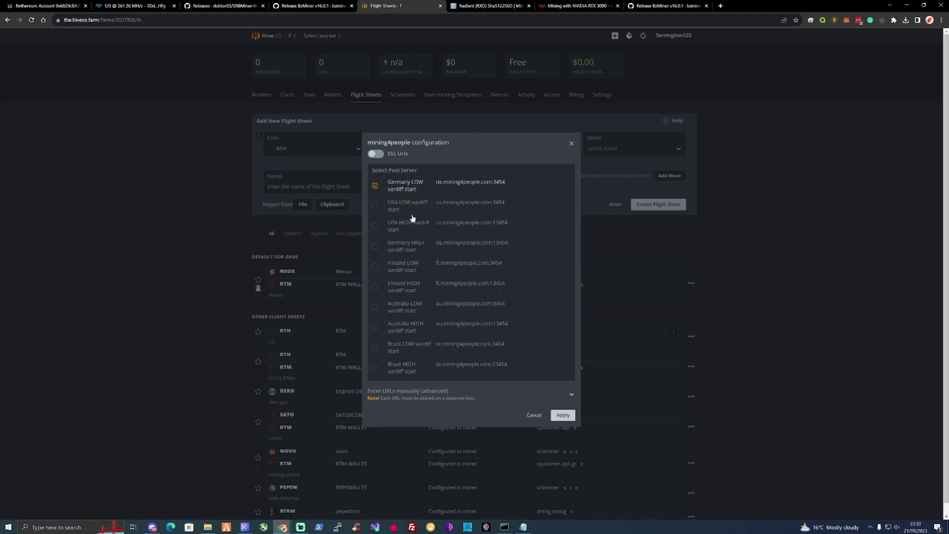
{"action": "scroll", "coordinate": [397, 323], "scroll_direction": "down", "scroll_amount": 1}
{"action": "left_click", "coordinate": [563, 404]}
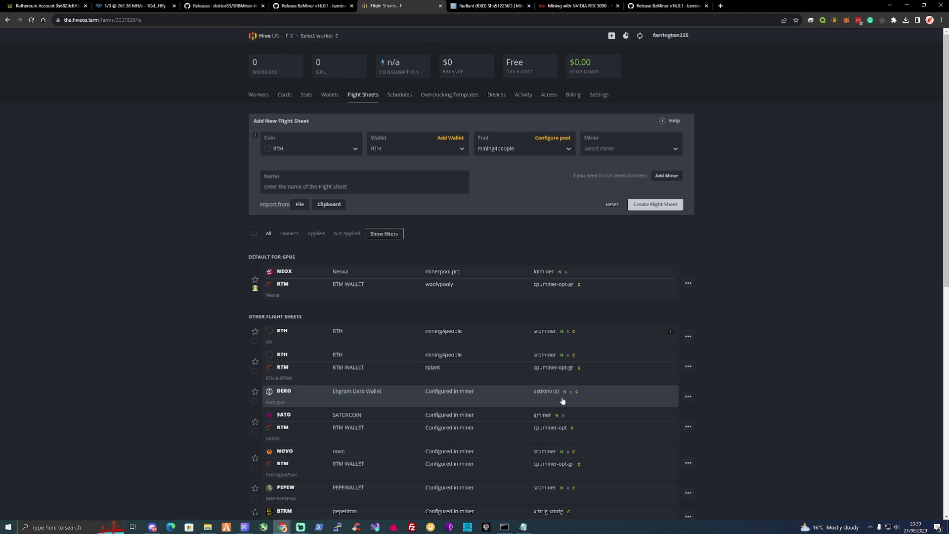
Choose SRBMiner-MULTI as the flight sheet's miner
{"action": "left_click", "coordinate": [630, 149]}
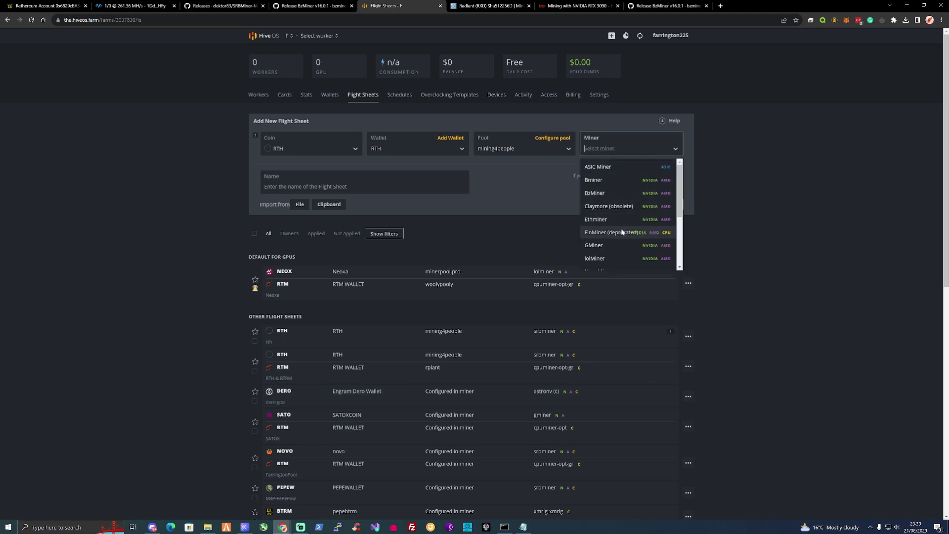
{"action": "scroll", "coordinate": [623, 232], "scroll_direction": "down", "scroll_amount": 2}
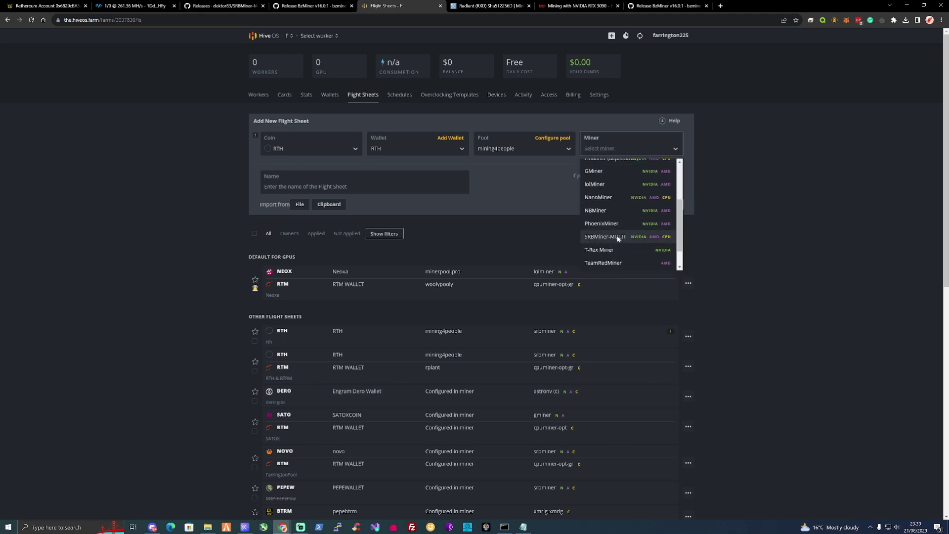
{"action": "left_click", "coordinate": [605, 237]}
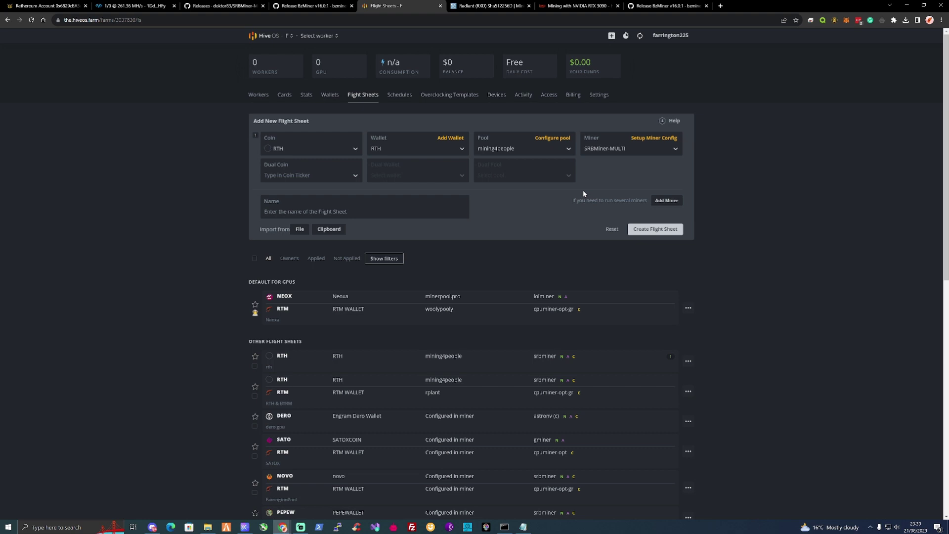
Set RXD as the dual coin with the Radiant dual wallet
{"action": "left_click", "coordinate": [339, 176]}
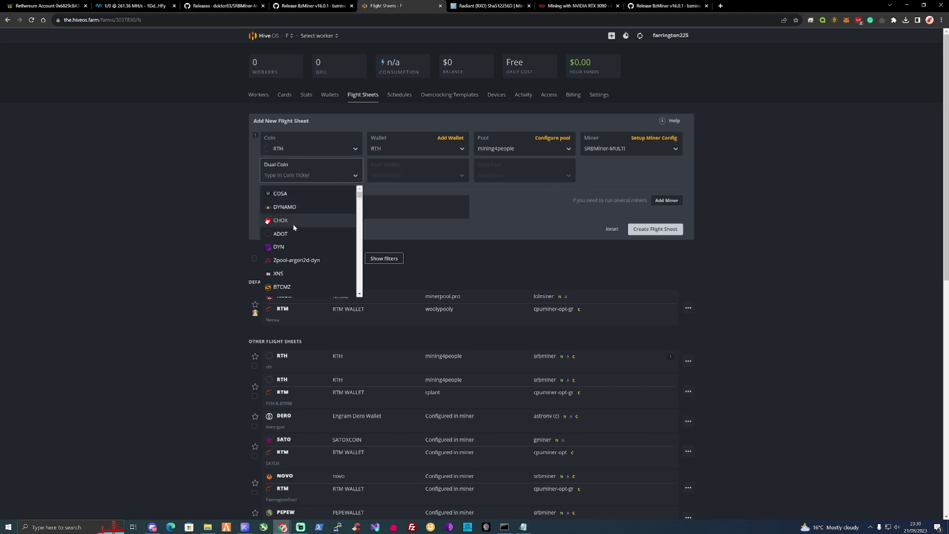
{"action": "type", "text": "rxd"}
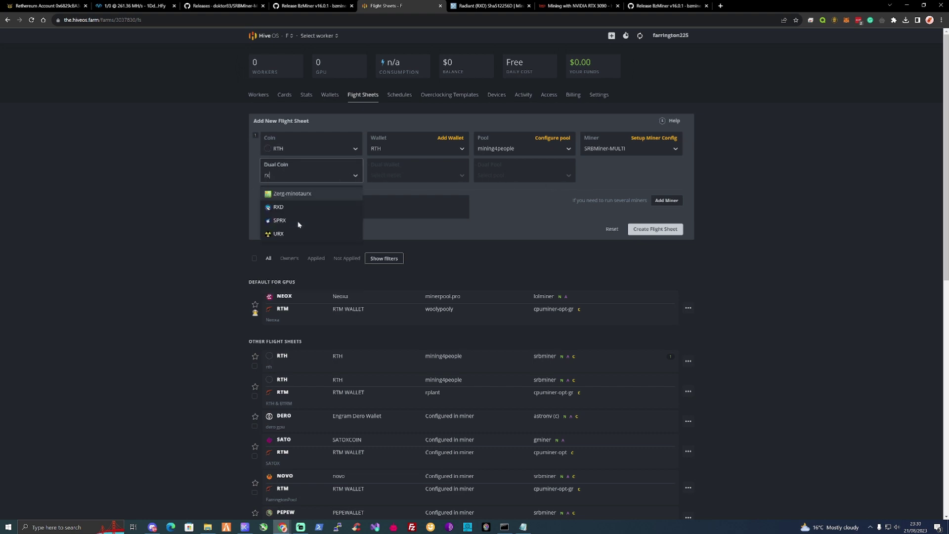
{"action": "key", "text": "Return"}
{"action": "left_click", "coordinate": [394, 177]}
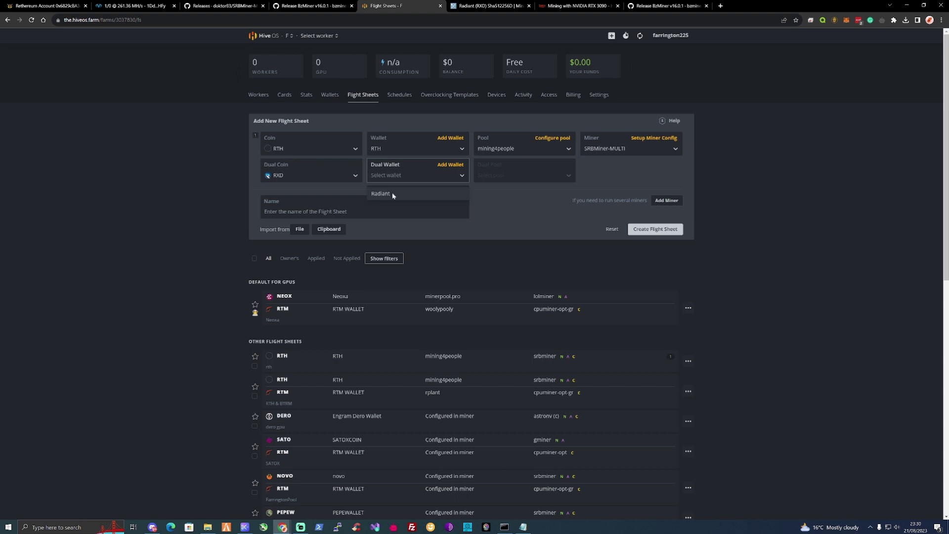
{"action": "left_click", "coordinate": [393, 195]}
Open the New Wallet form for RXD, close it unsaved, and recheck the dual wallet options
{"action": "left_click", "coordinate": [450, 165]}
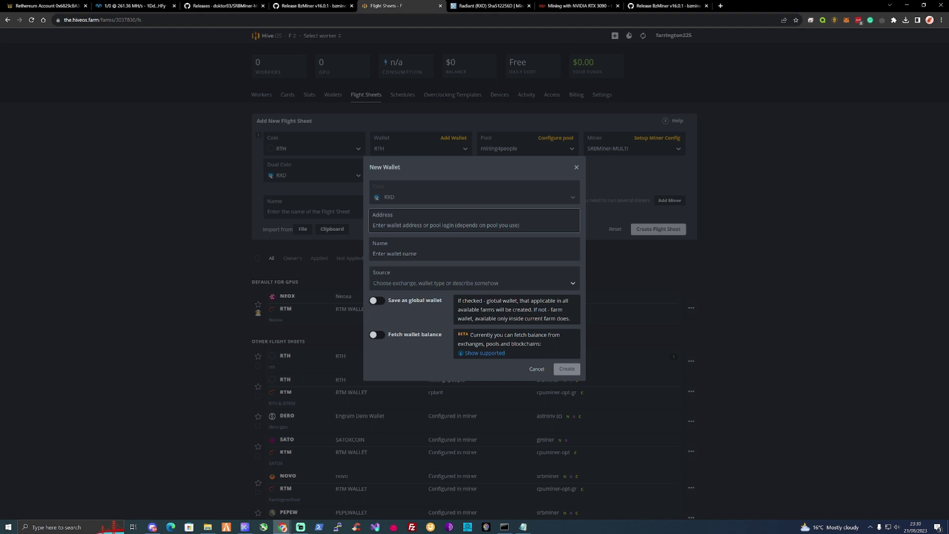
{"action": "left_click", "coordinate": [474, 253]}
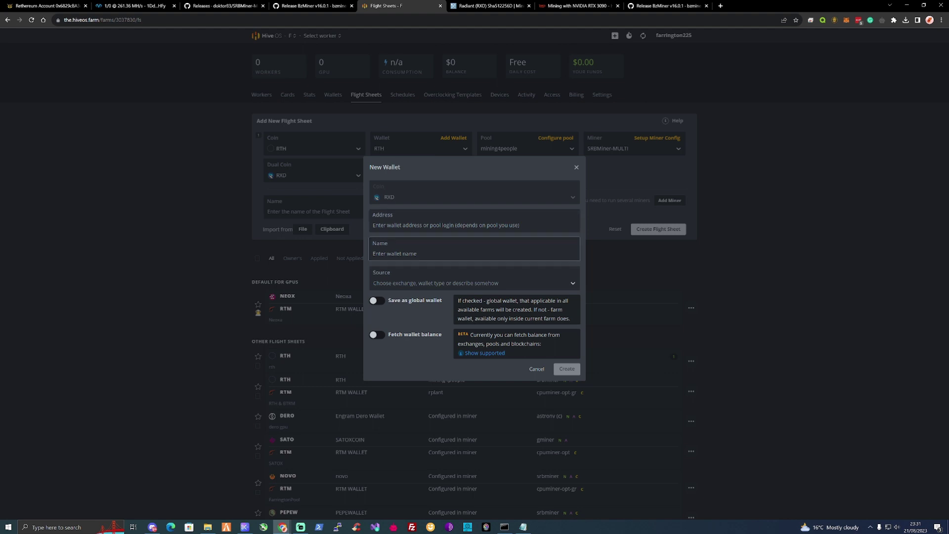
{"action": "left_click", "coordinate": [576, 167]}
{"action": "left_click", "coordinate": [445, 176]}
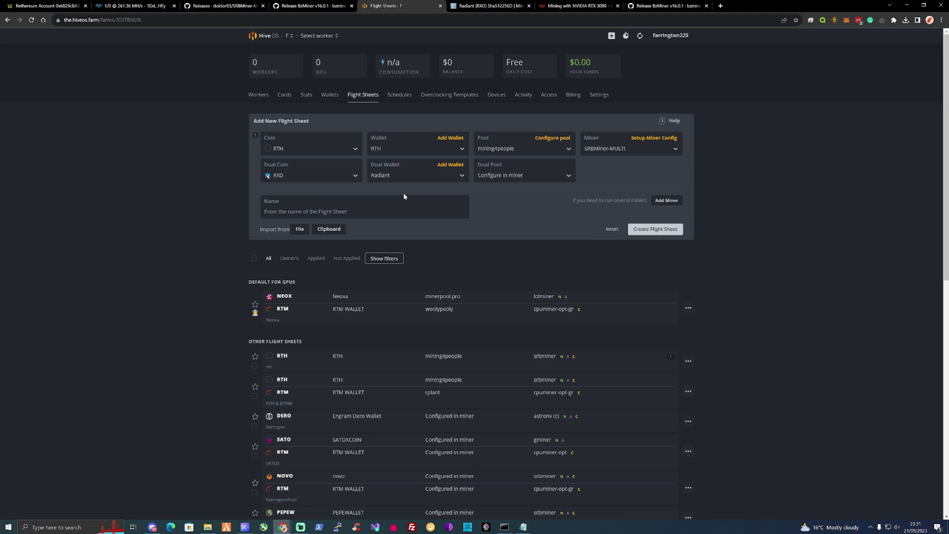
Set vipornet's France server as the dual pool for Radiant
{"action": "left_click", "coordinate": [523, 177]}
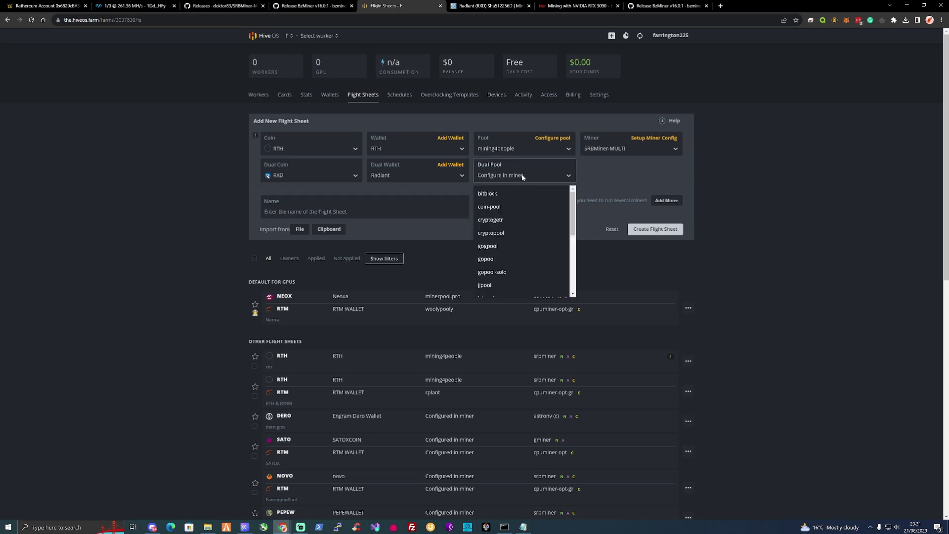
{"action": "scroll", "coordinate": [514, 212], "scroll_direction": "down", "scroll_amount": 5}
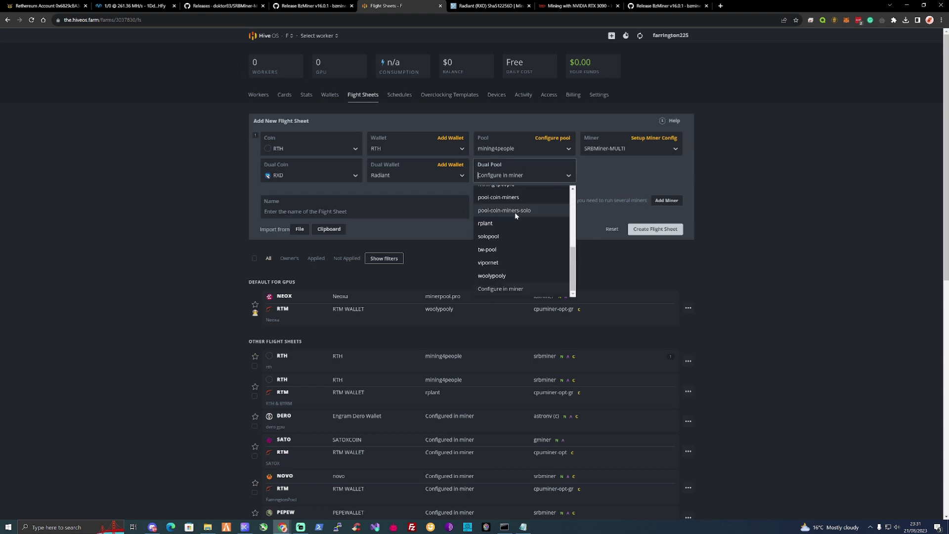
{"action": "left_click", "coordinate": [492, 262]}
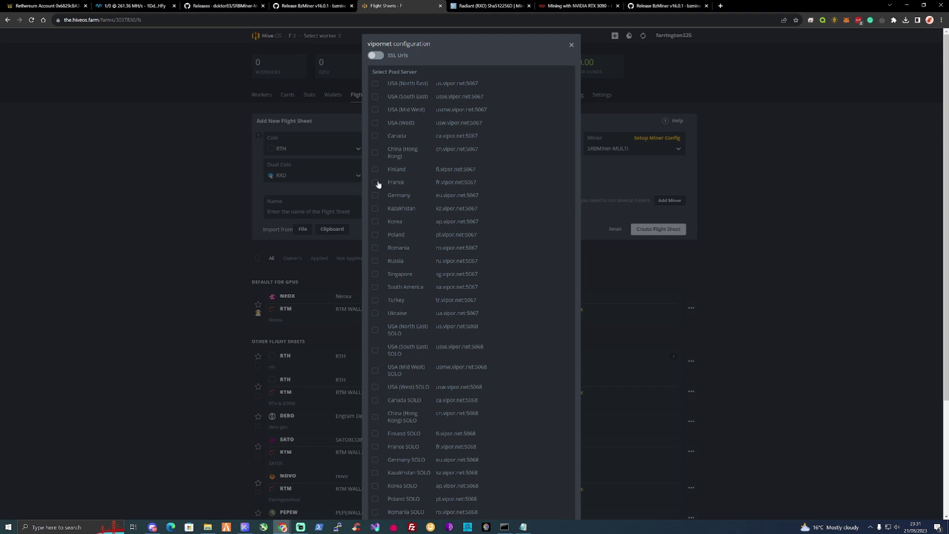
{"action": "left_click", "coordinate": [376, 182]}
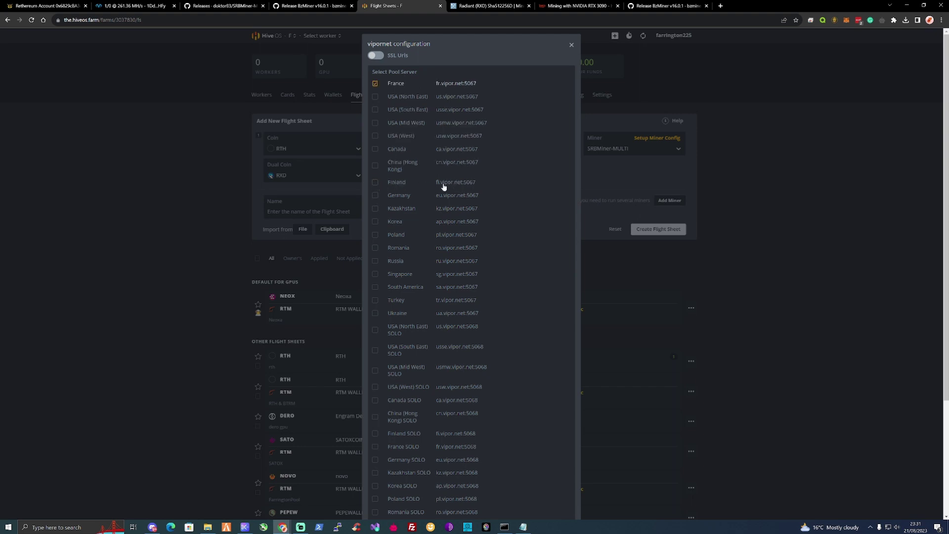
{"action": "scroll", "coordinate": [459, 201], "scroll_direction": "down", "scroll_amount": 3}
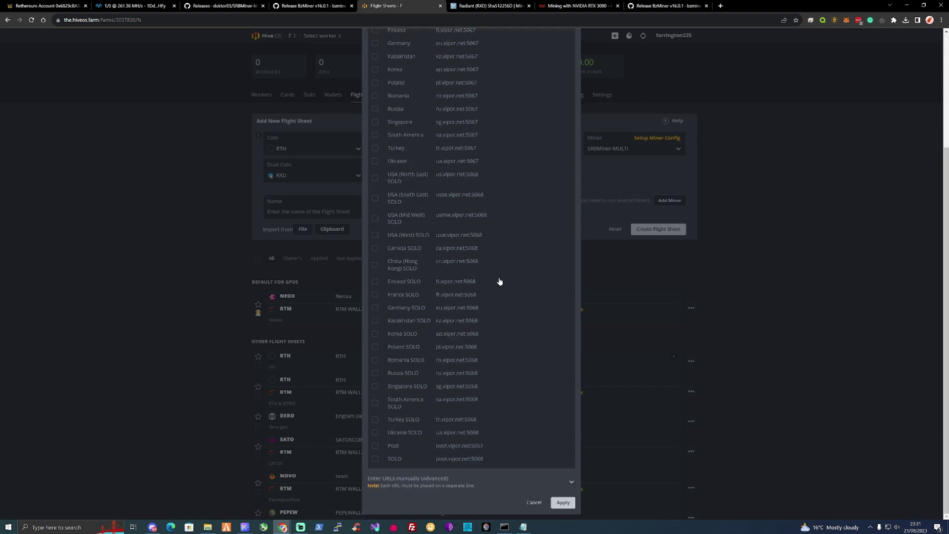
{"action": "left_click", "coordinate": [563, 502]}
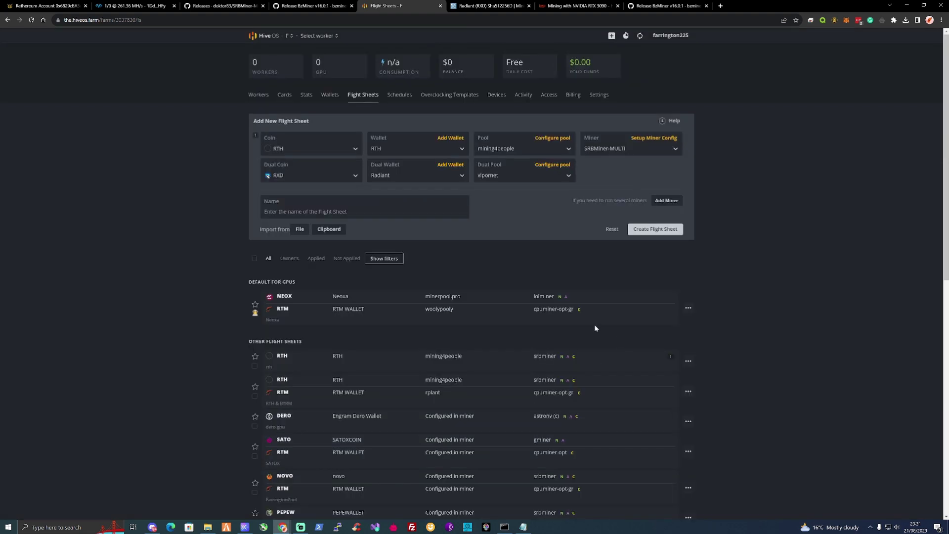
Name the flight sheet 'RTH+RXD' and create it
{"action": "left_click", "coordinate": [359, 213]}
{"action": "type", "text": "RTH"}
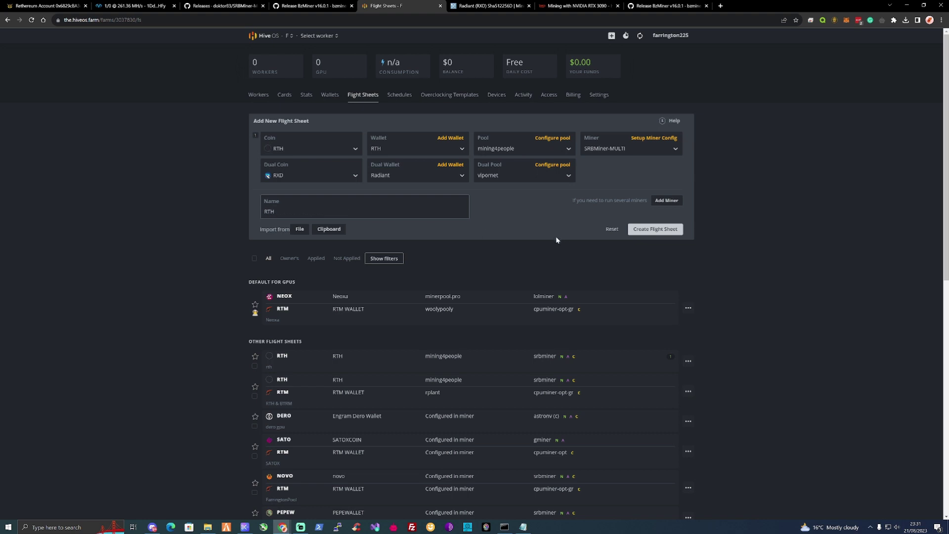
{"action": "type", "text": "+RXD"}
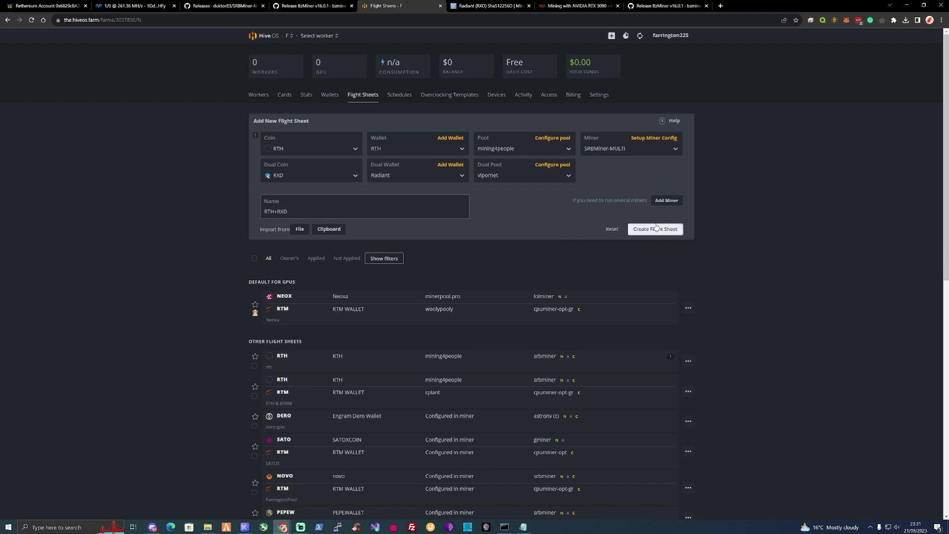
{"action": "left_click", "coordinate": [653, 230]}
{"action": "scroll", "coordinate": [632, 254], "scroll_direction": "down", "scroll_amount": 5}
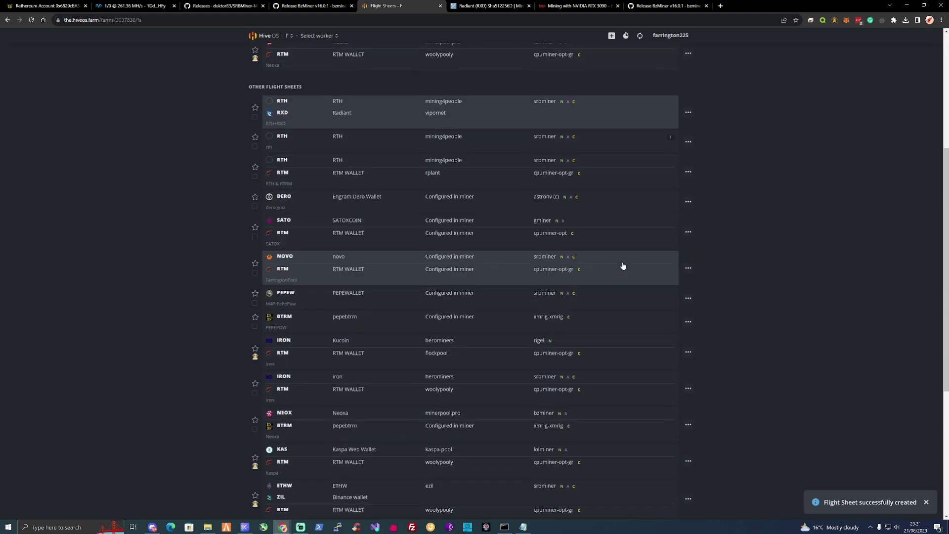
Select worker rigCB5A61 and bring up its OS upgrade options
{"action": "scroll", "coordinate": [544, 237], "scroll_direction": "up", "scroll_amount": 4}
{"action": "scroll", "coordinate": [455, 217], "scroll_direction": "up", "scroll_amount": 1}
{"action": "left_click", "coordinate": [319, 36]}
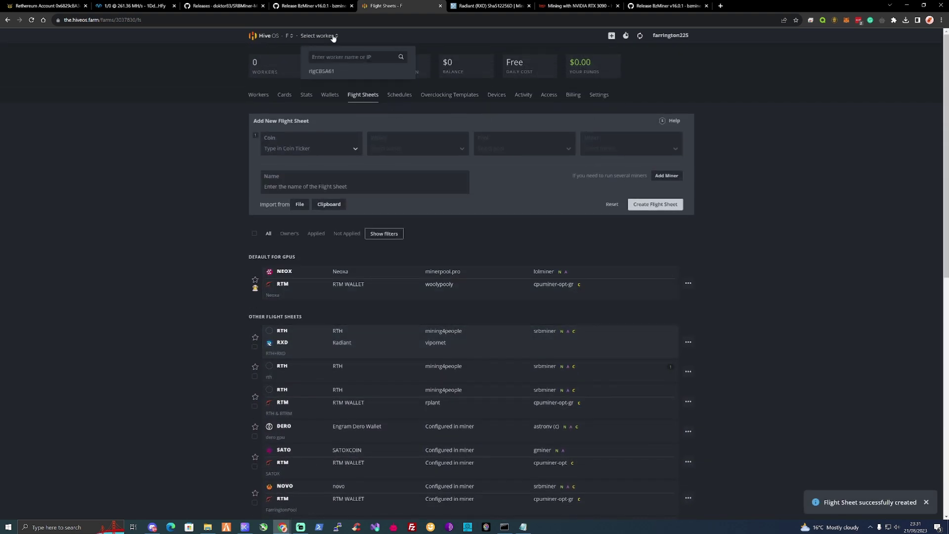
{"action": "left_click", "coordinate": [321, 72]}
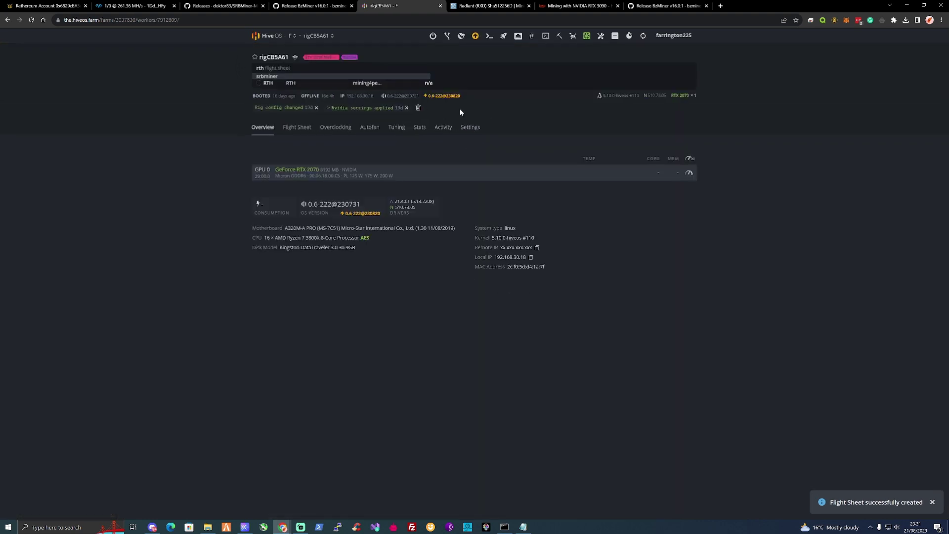
{"action": "left_click", "coordinate": [440, 96]}
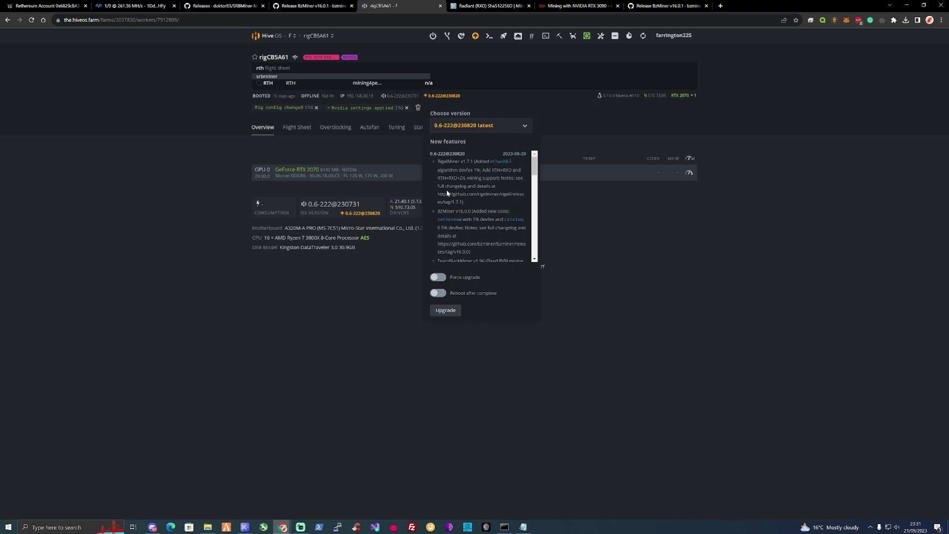
Upgrade to 0.6-222@230820 with Force upgrade and Reboot after complete enabled
{"action": "scroll", "coordinate": [447, 193], "scroll_direction": "down", "scroll_amount": 6}
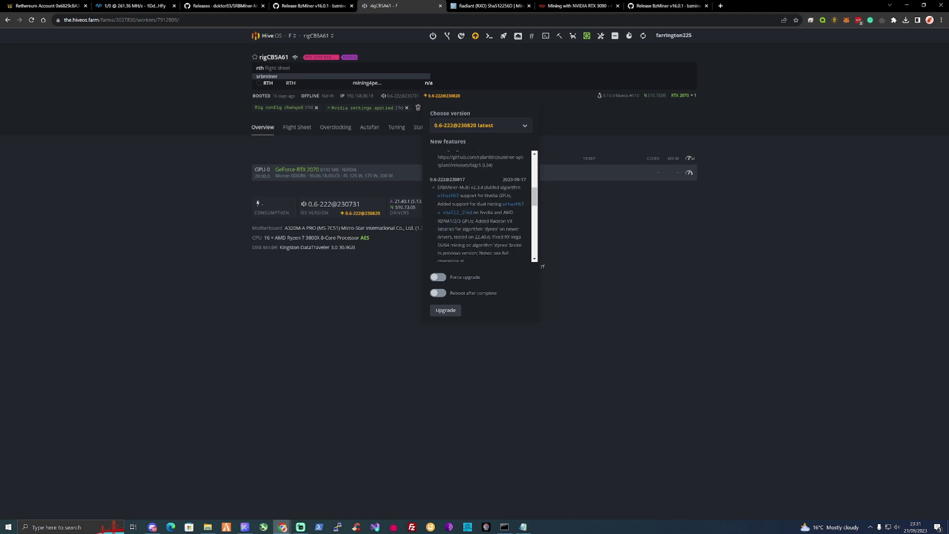
{"action": "scroll", "coordinate": [463, 222], "scroll_direction": "down", "scroll_amount": 2}
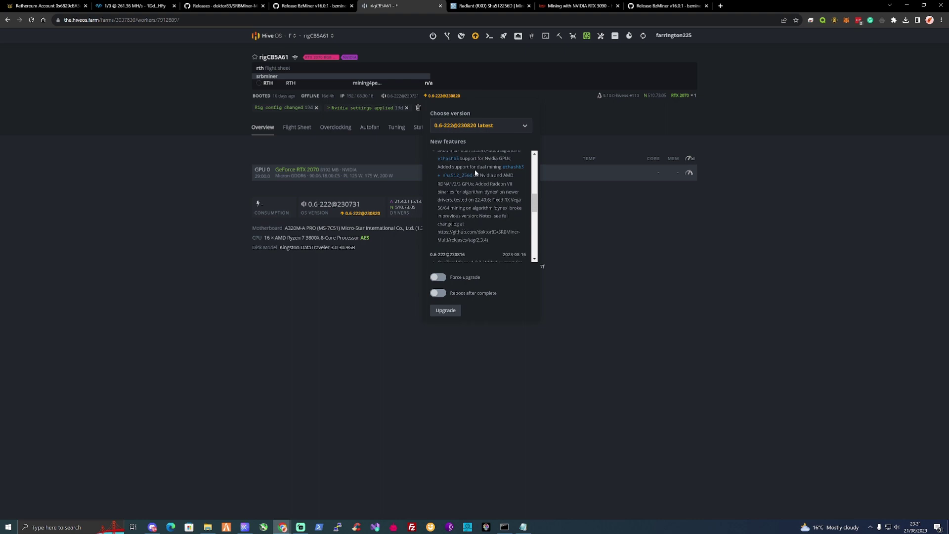
{"action": "left_click_drag", "start_coordinate": [476, 166], "coordinate": [497, 174]}
{"action": "scroll", "coordinate": [483, 211], "scroll_direction": "down", "scroll_amount": 3}
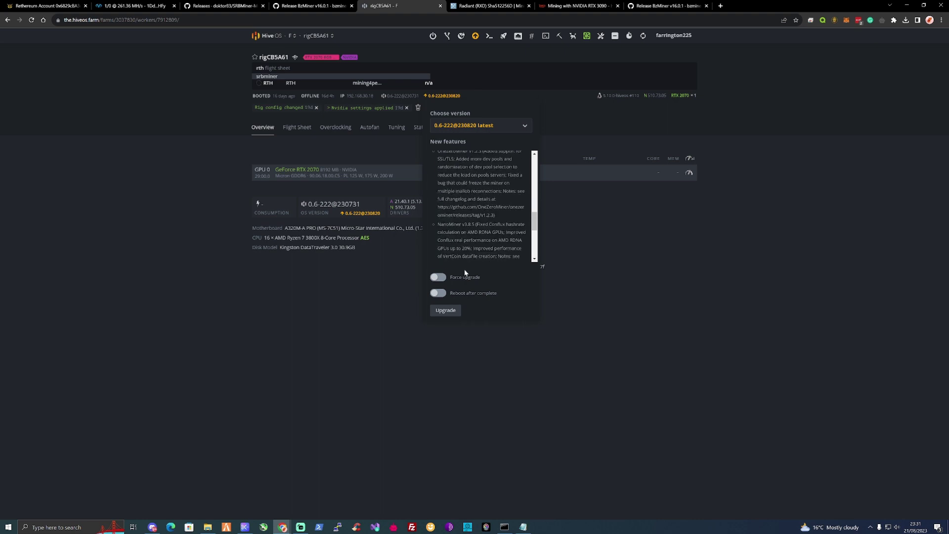
{"action": "left_click", "coordinate": [438, 277]}
{"action": "left_click", "coordinate": [438, 292]}
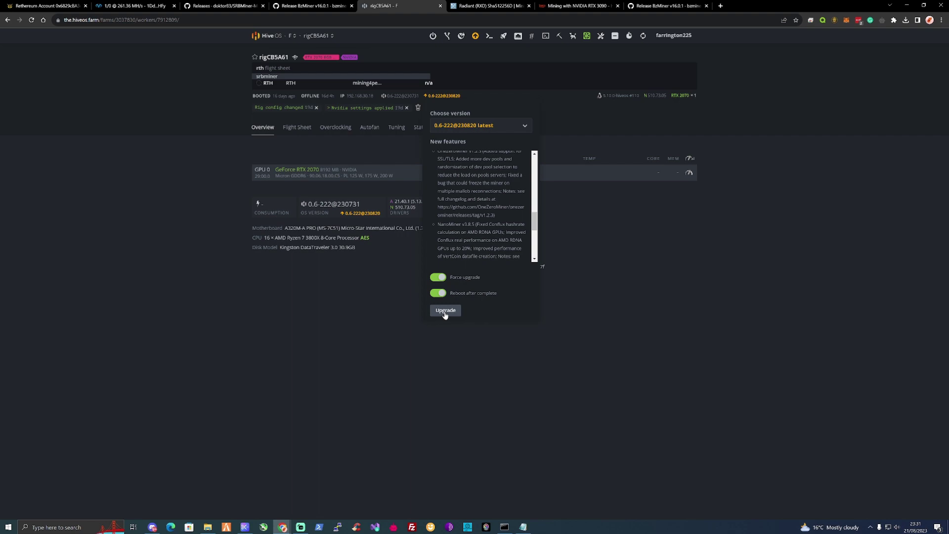
{"action": "left_click", "coordinate": [446, 310]}
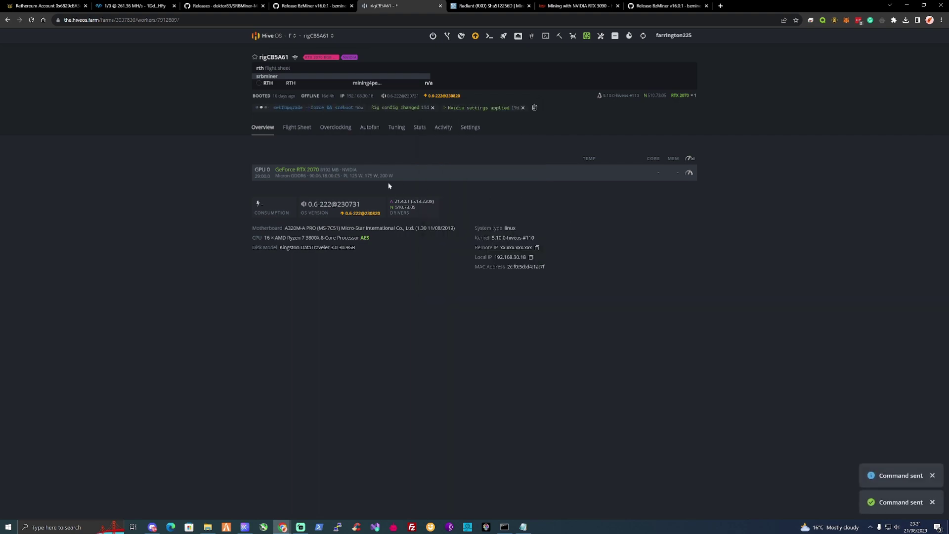
Apply the RTH+RXD flight sheet to rigCB5A61 from its Flight Sheet list
{"action": "left_click", "coordinate": [301, 130]}
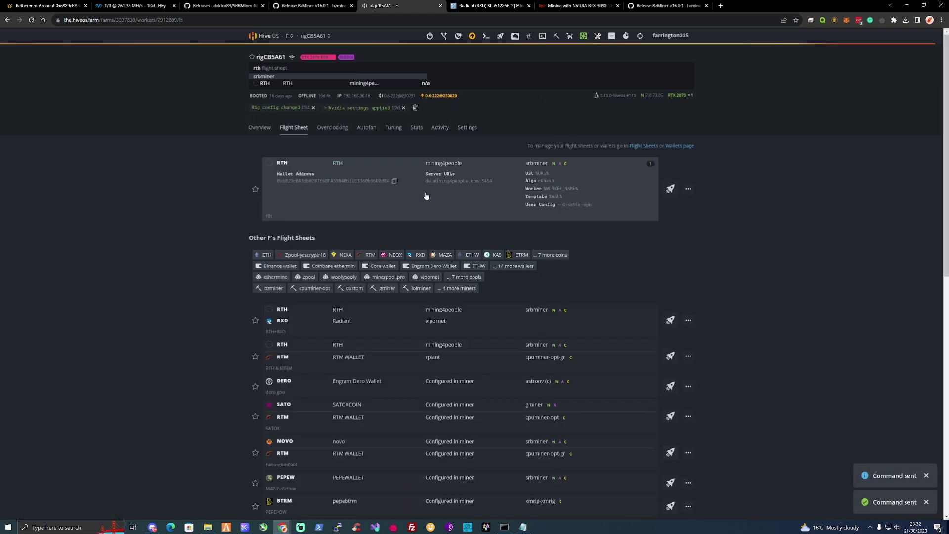
{"action": "scroll", "coordinate": [426, 196], "scroll_direction": "down", "scroll_amount": 2}
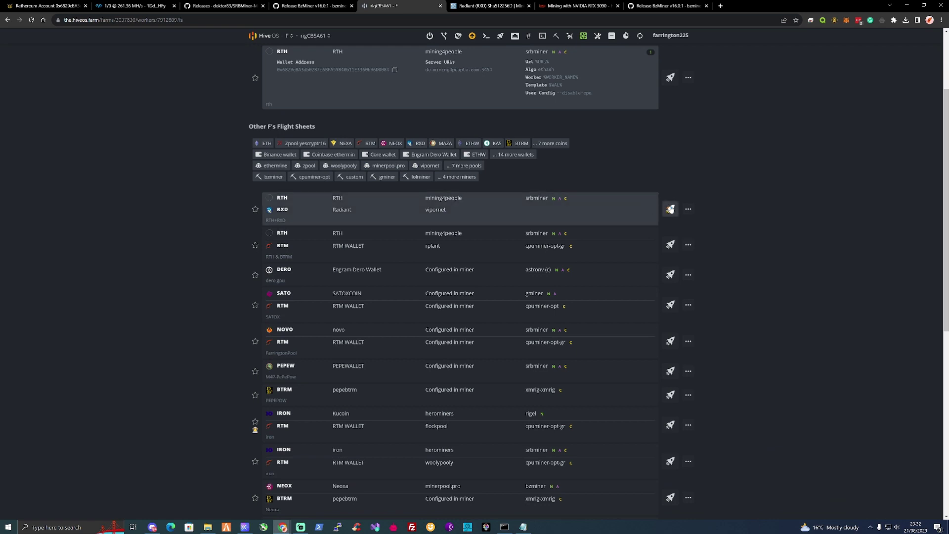
{"action": "left_click", "coordinate": [669, 209]}
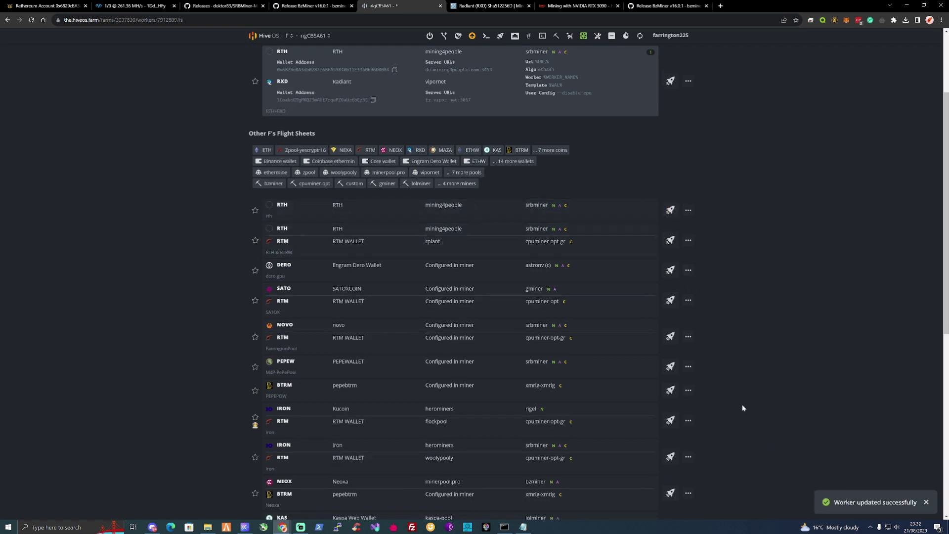
{"action": "scroll", "coordinate": [766, 368], "scroll_direction": "up", "scroll_amount": 2}
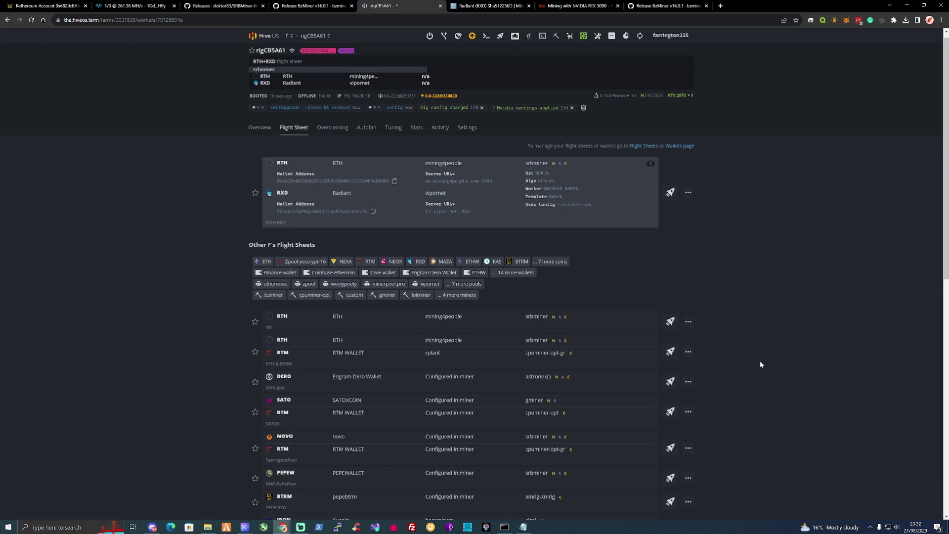
{"action": "scroll", "coordinate": [717, 348], "scroll_direction": "up", "scroll_amount": 1}
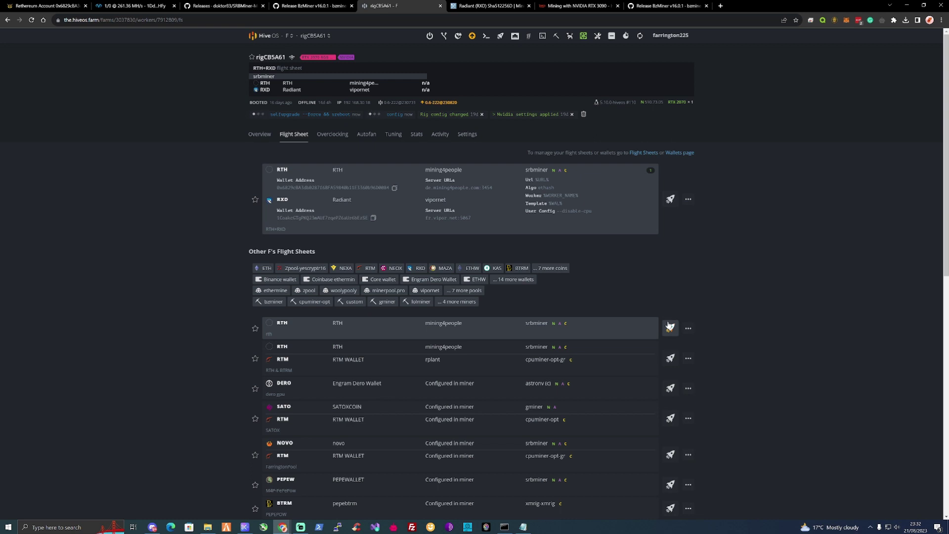
Open hashrate.no's RTX 3090 Rethereum page and highlight its core clock overclock settings
{"action": "left_click", "coordinate": [577, 4]}
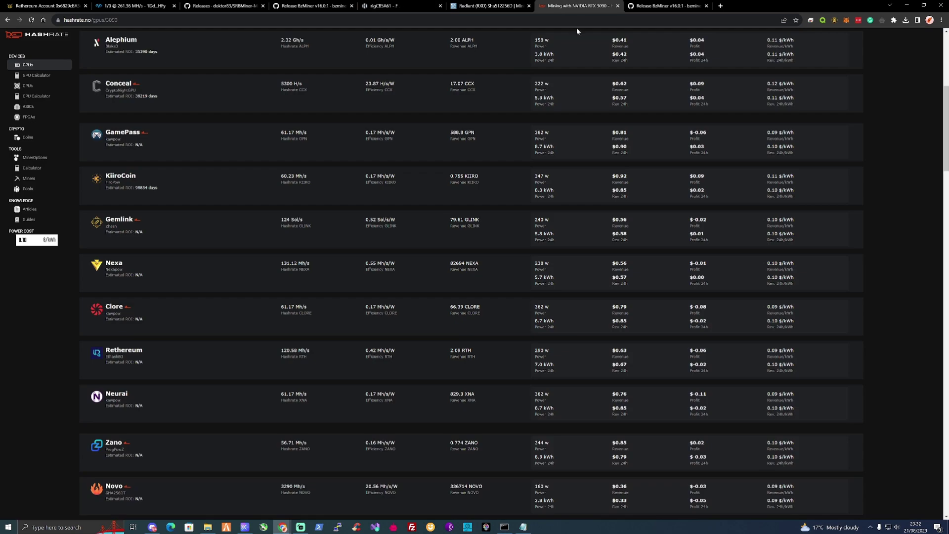
{"action": "scroll", "coordinate": [576, 84], "scroll_direction": "up", "scroll_amount": 6}
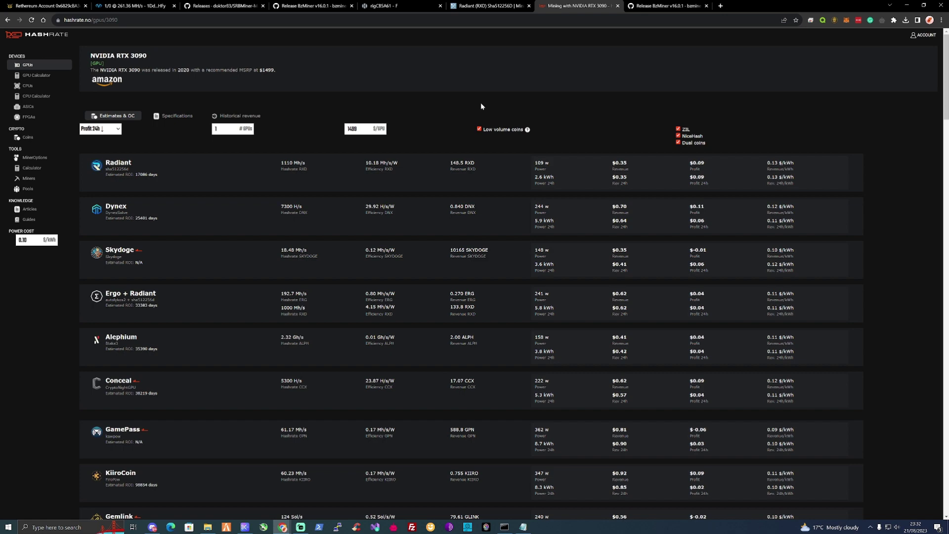
{"action": "scroll", "coordinate": [426, 131], "scroll_direction": "down", "scroll_amount": 4}
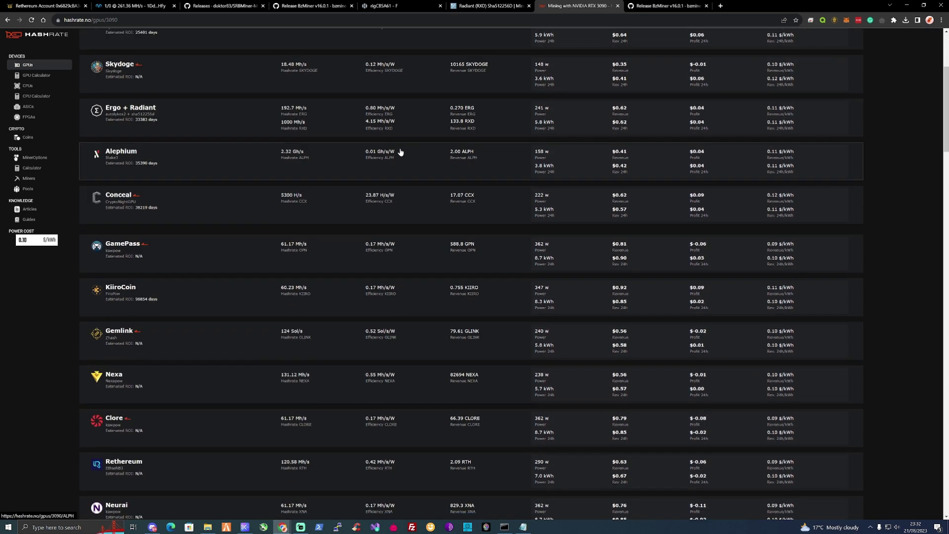
{"action": "scroll", "coordinate": [180, 148], "scroll_direction": "down", "scroll_amount": 1}
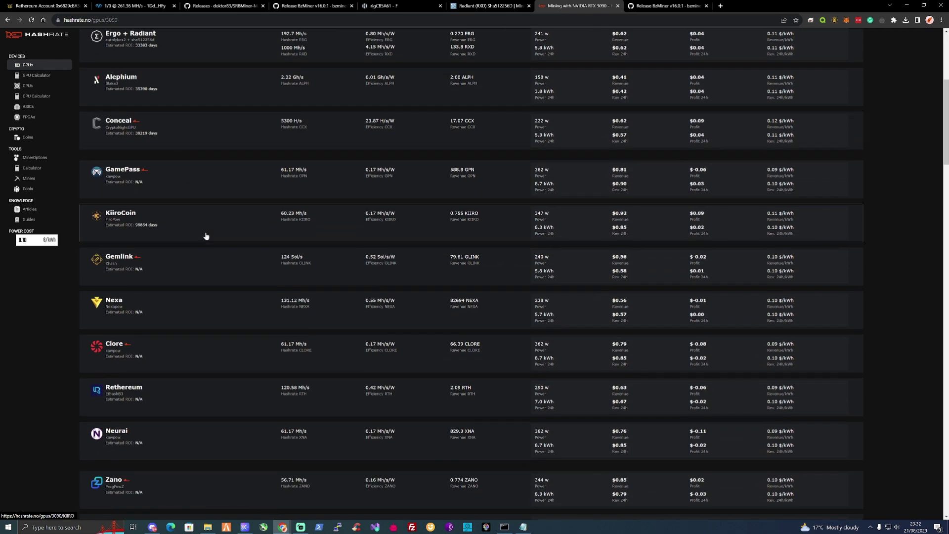
{"action": "scroll", "coordinate": [206, 235], "scroll_direction": "down", "scroll_amount": 1}
{"action": "left_click", "coordinate": [244, 353]}
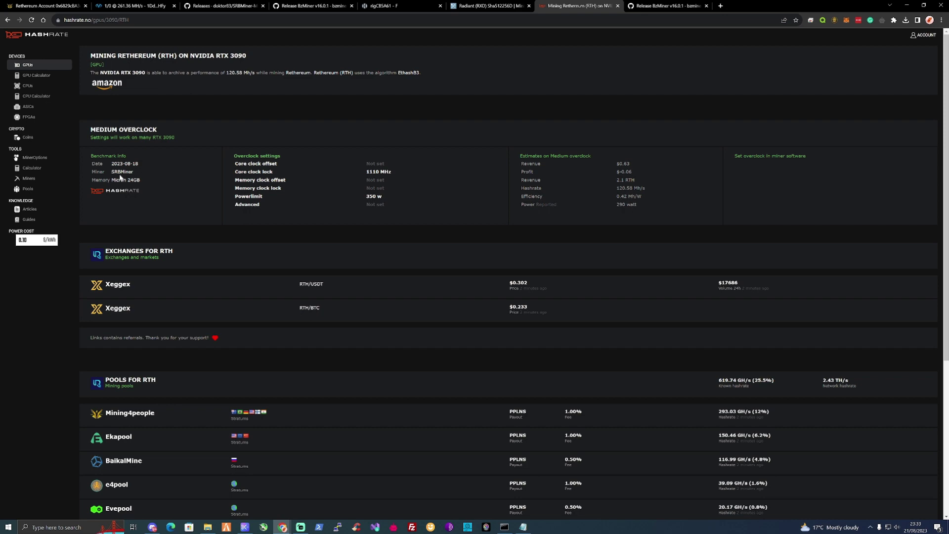
{"action": "left_click_drag", "start_coordinate": [248, 163], "coordinate": [298, 172]}
{"action": "left_click", "coordinate": [410, 200]}
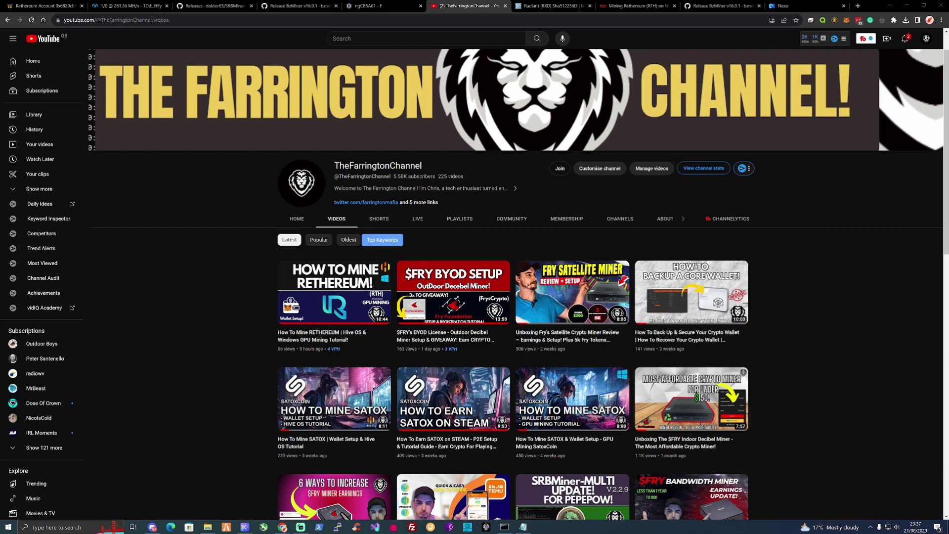
{"action": "scroll", "coordinate": [784, 208], "scroll_direction": "down", "scroll_amount": 2}
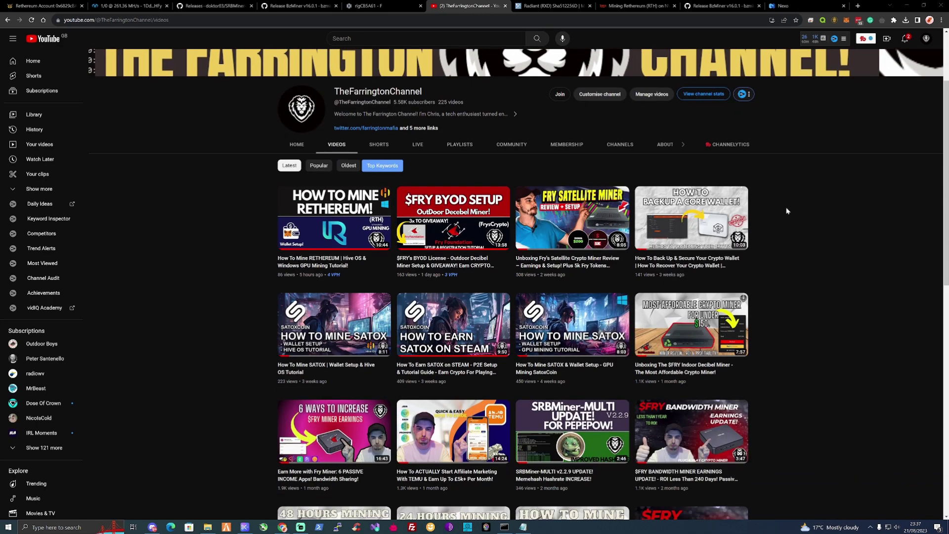
{"action": "scroll", "coordinate": [787, 210], "scroll_direction": "down", "scroll_amount": 6}
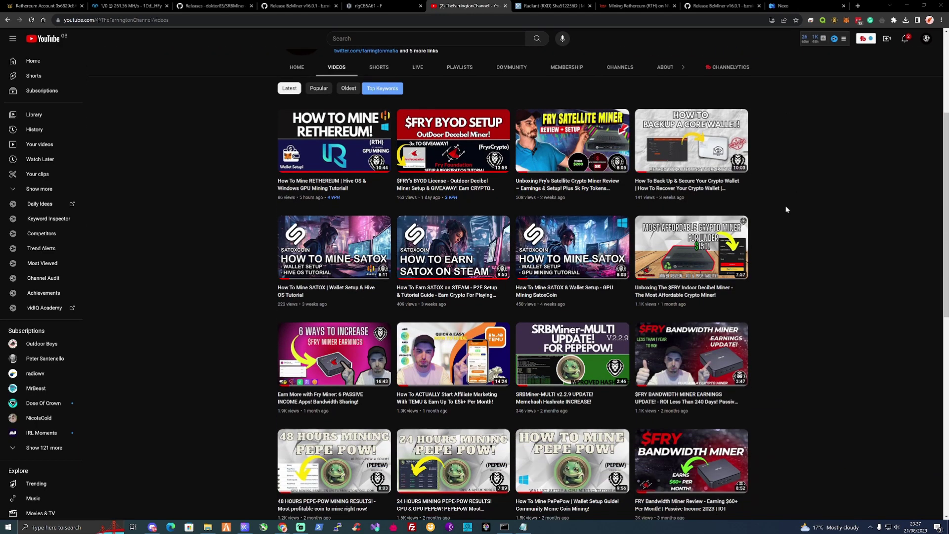
{"action": "scroll", "coordinate": [786, 209], "scroll_direction": "up", "scroll_amount": 8}
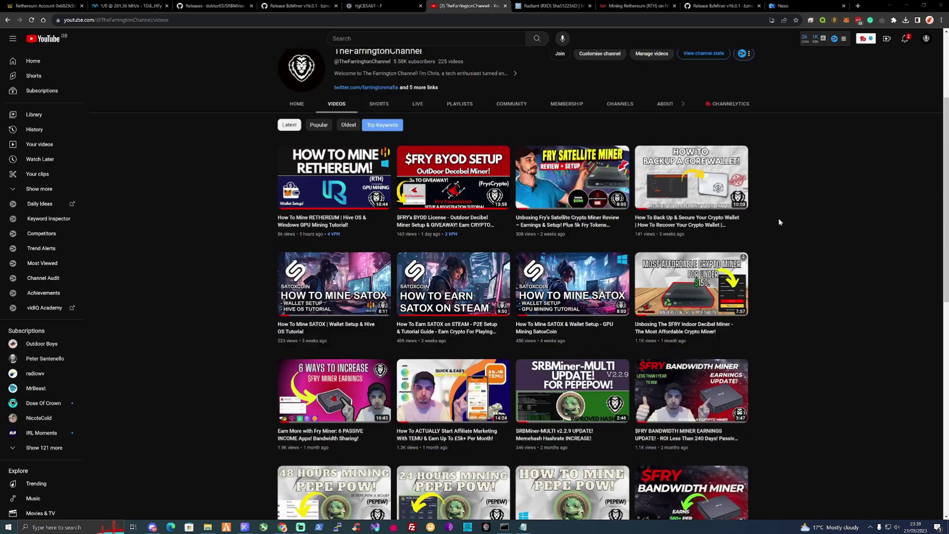